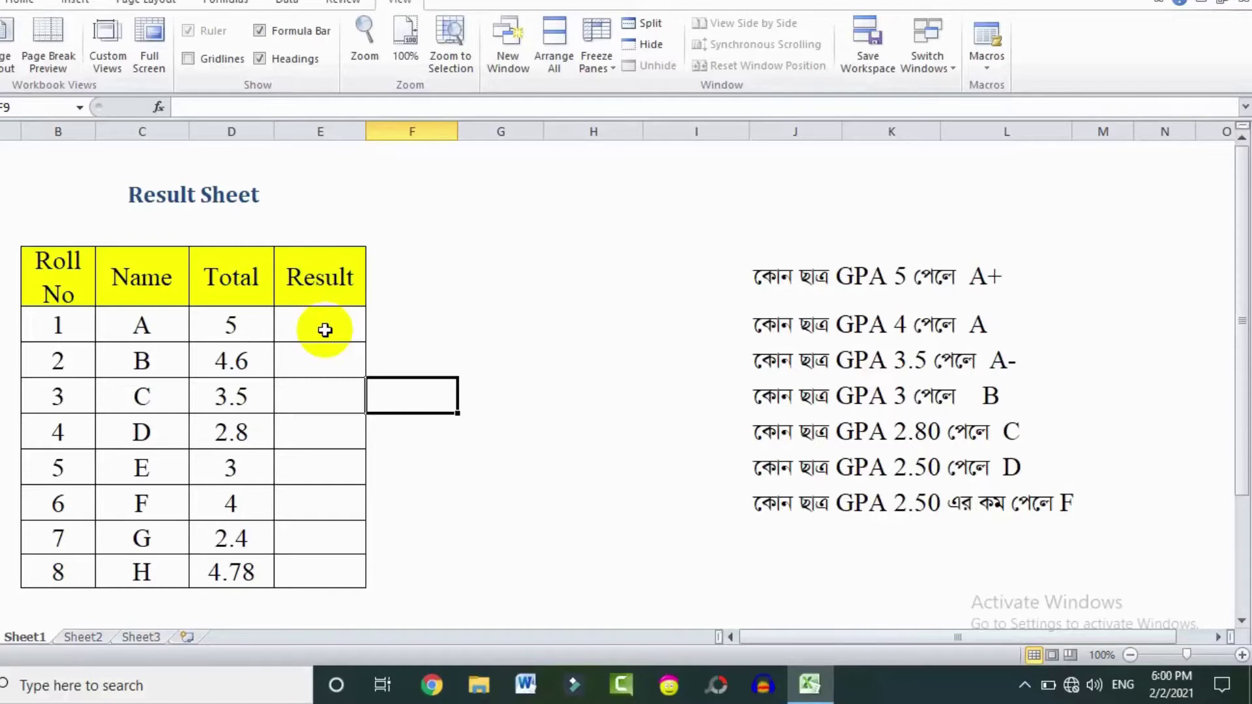
- Begin an IF formula in Result cell E7 that returns "A+" when the Total in D7 equals 5
{"action": "left_click", "coordinate": [310, 328]}
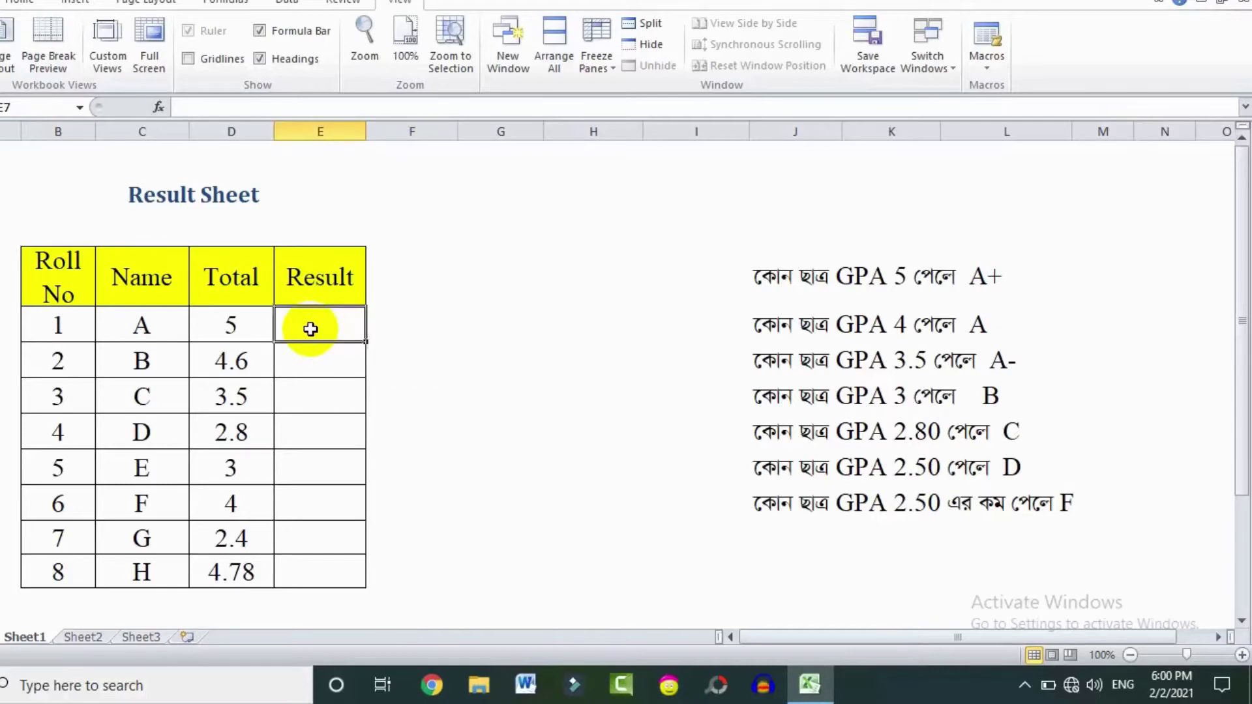
{"action": "left_click", "coordinate": [181, 107]}
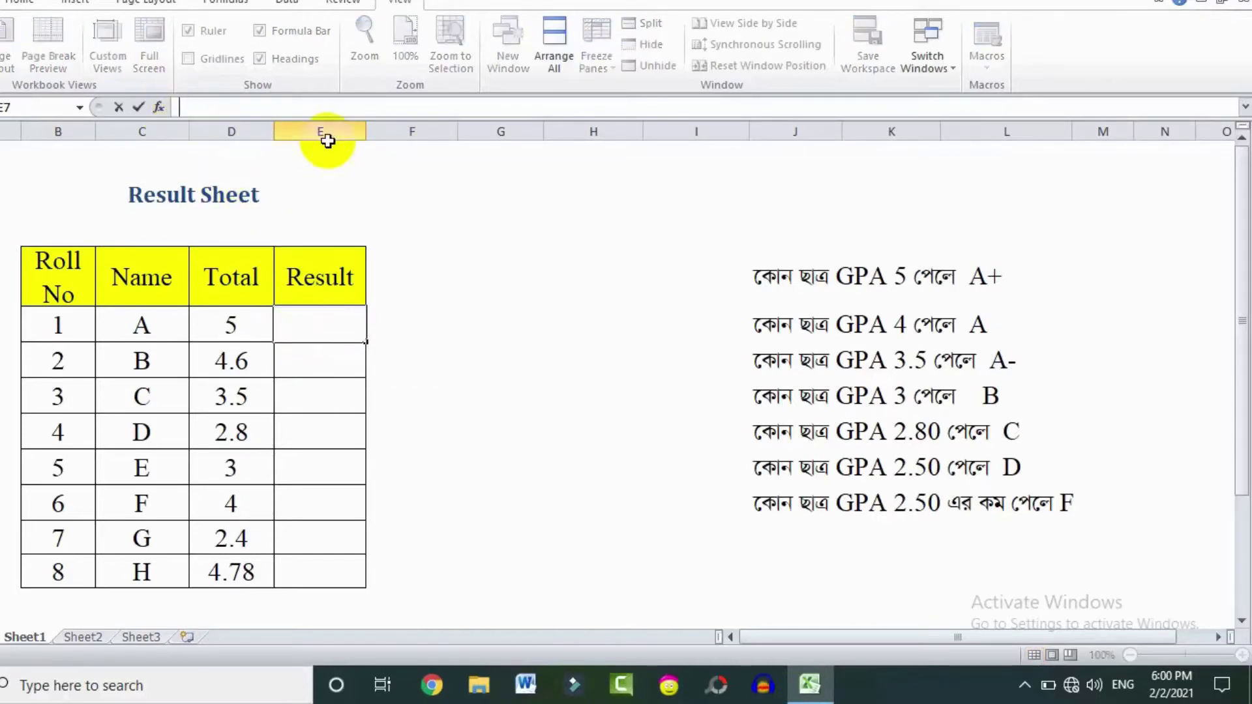
{"action": "double_click", "coordinate": [307, 337]}
{"action": "type", "text": "=if"}
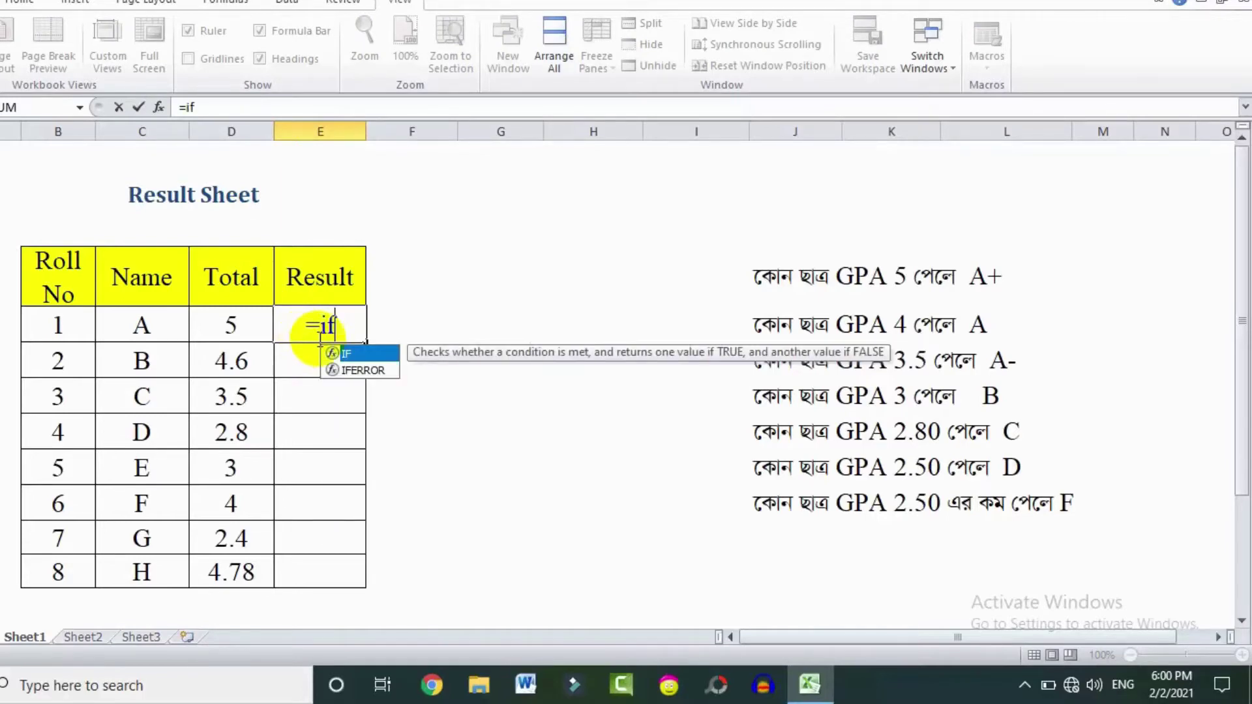
{"action": "key", "text": "Tab"}
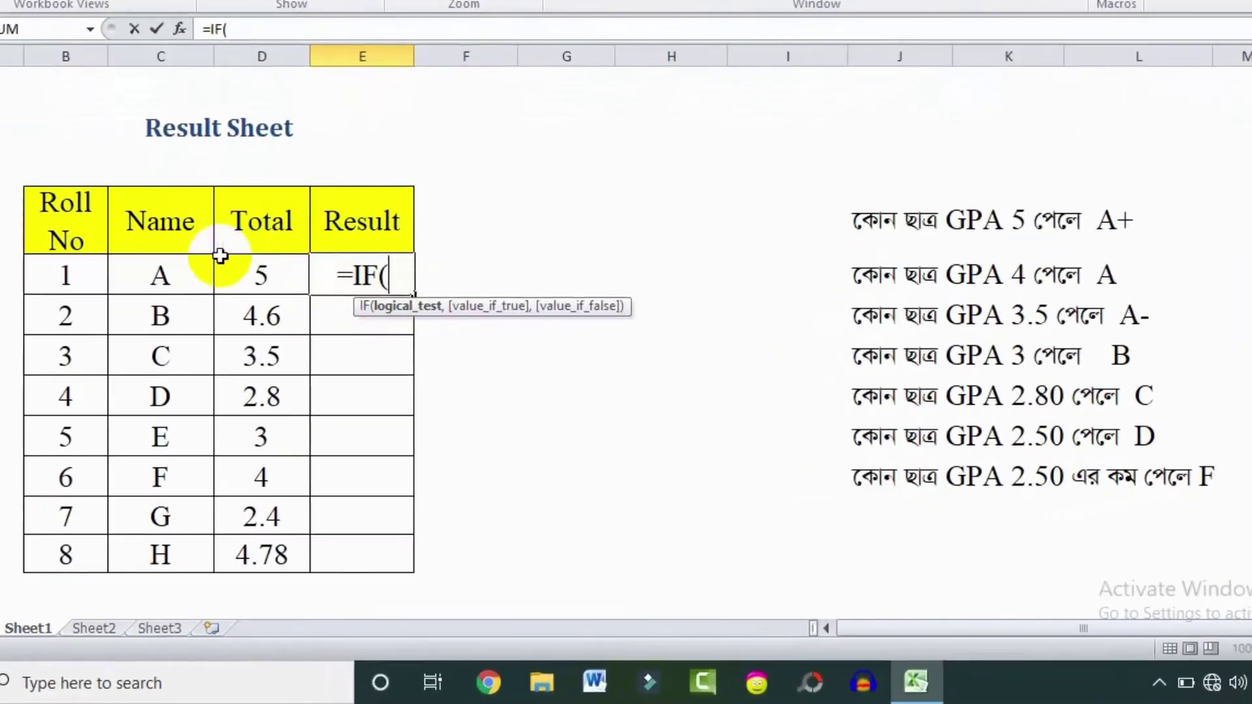
{"action": "left_click", "coordinate": [259, 278]}
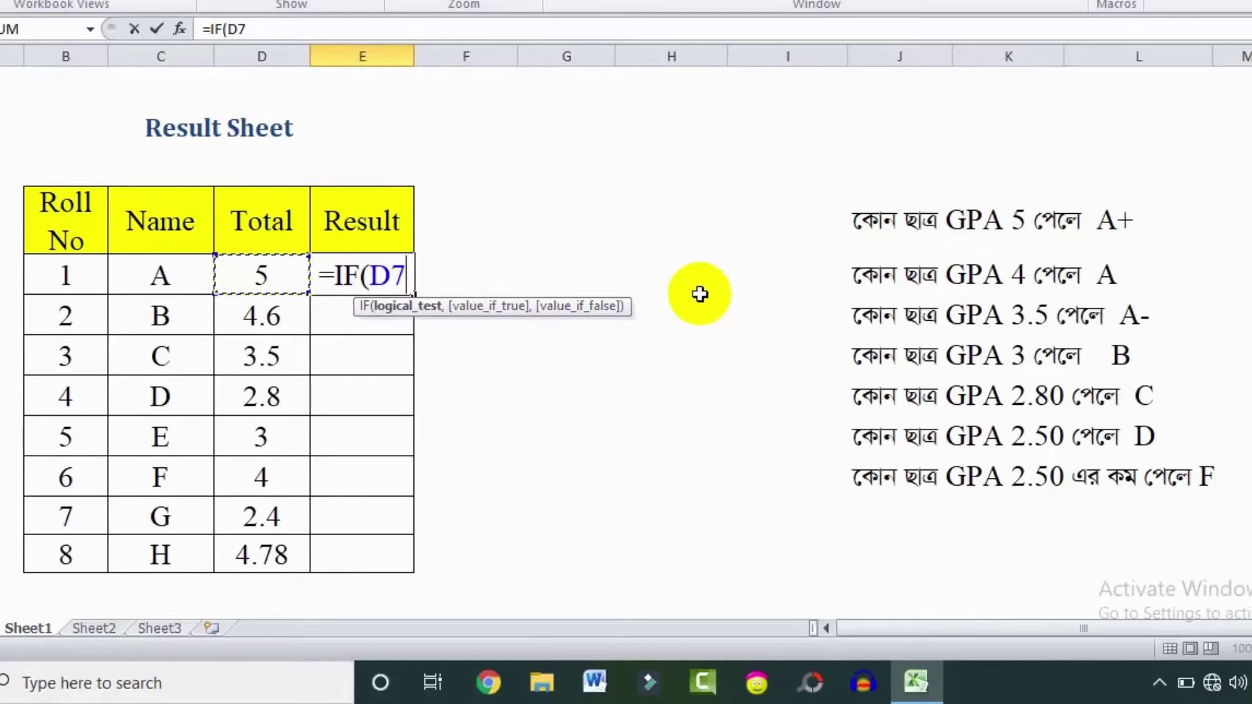
{"action": "type", "text": "=5"}
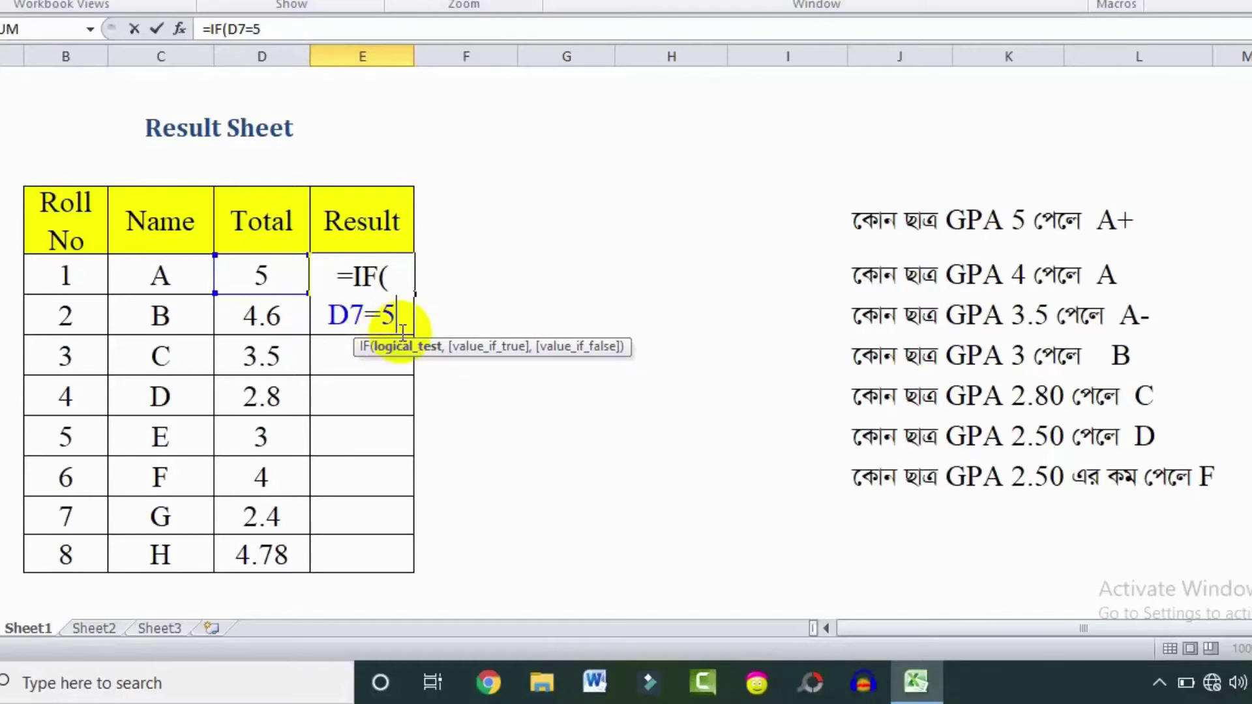
{"action": "type", "text": ","}
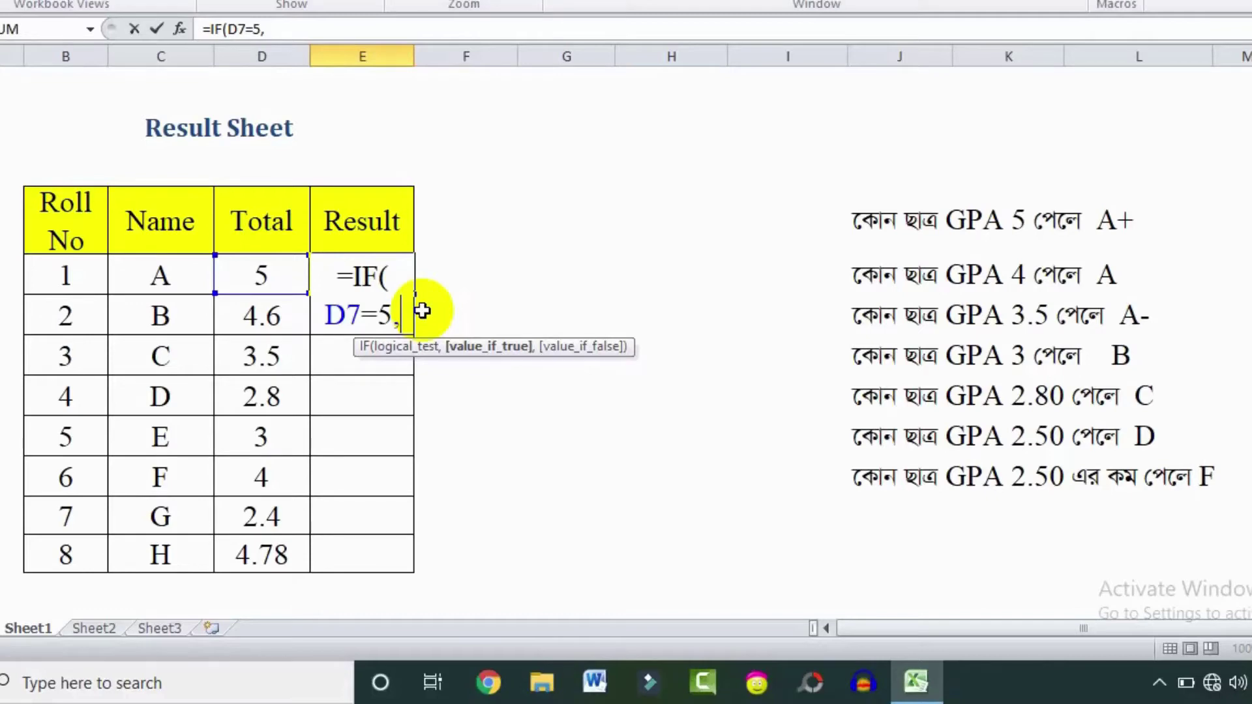
{"action": "type", "text": "\"A"}
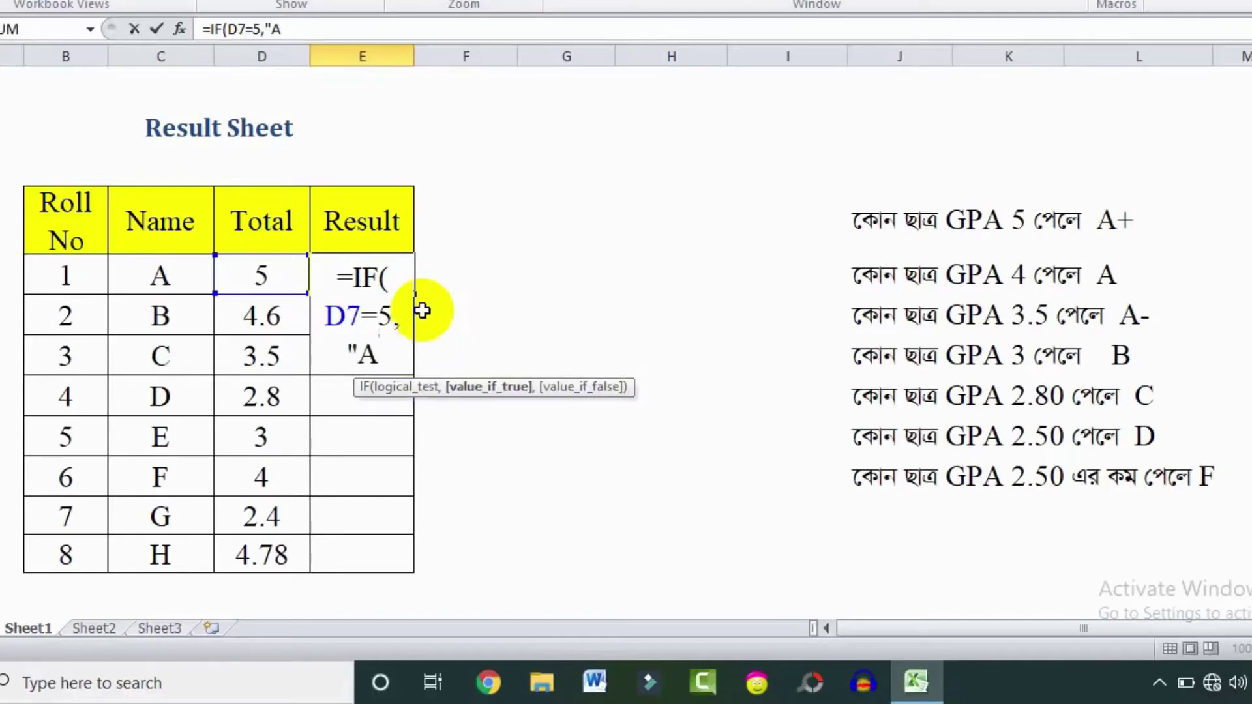
{"action": "type", "text": "+\","}
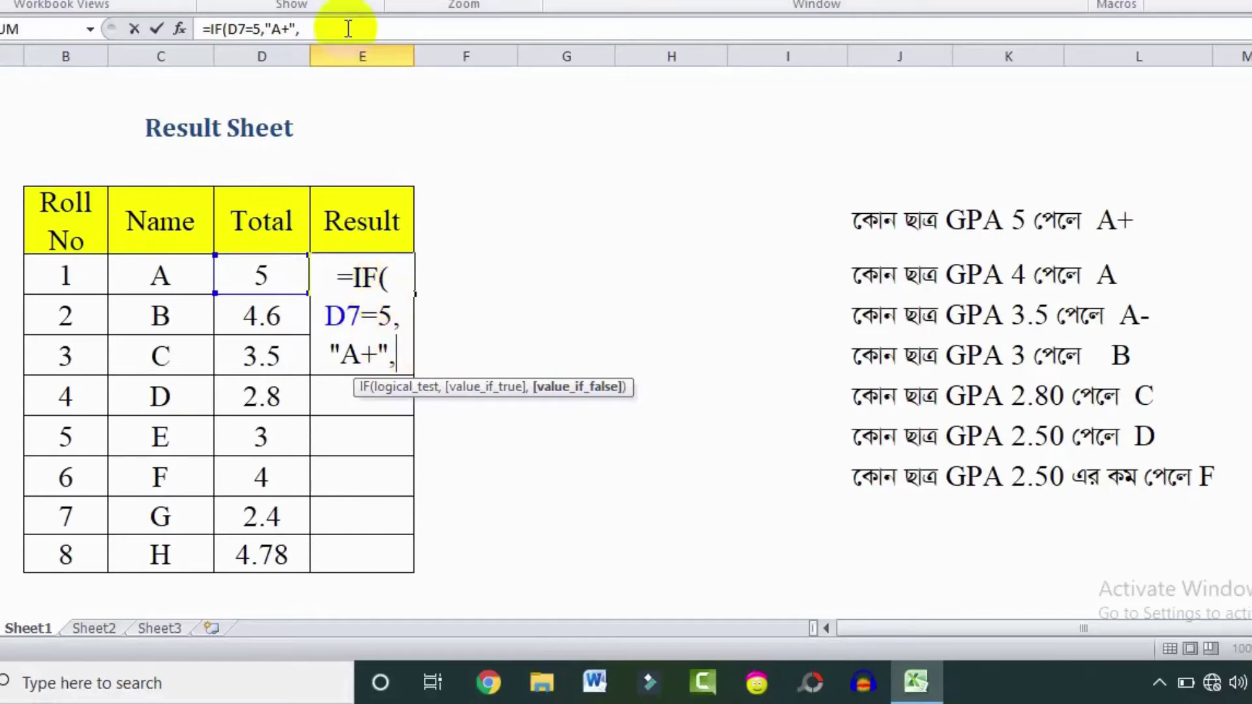
- Nest a second IF as the formula's false value, returning "A" when D7>=4
{"action": "left_click", "coordinate": [313, 30]}
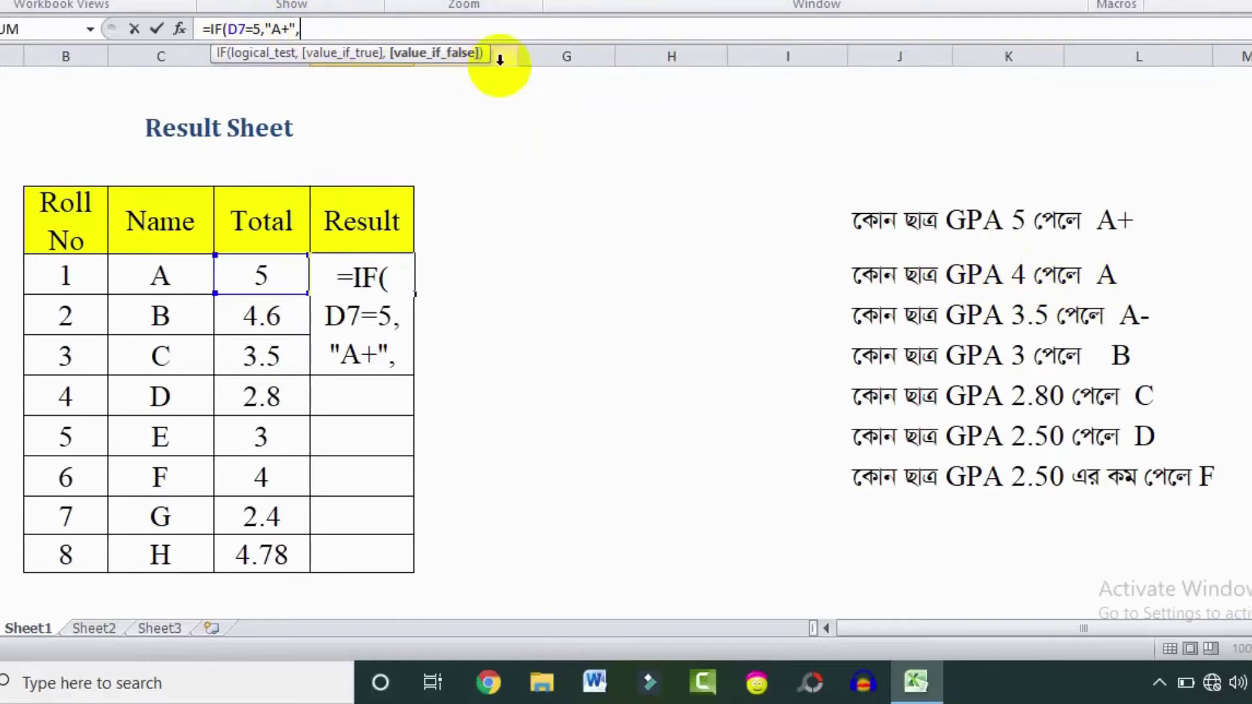
{"action": "type", "text": "if"}
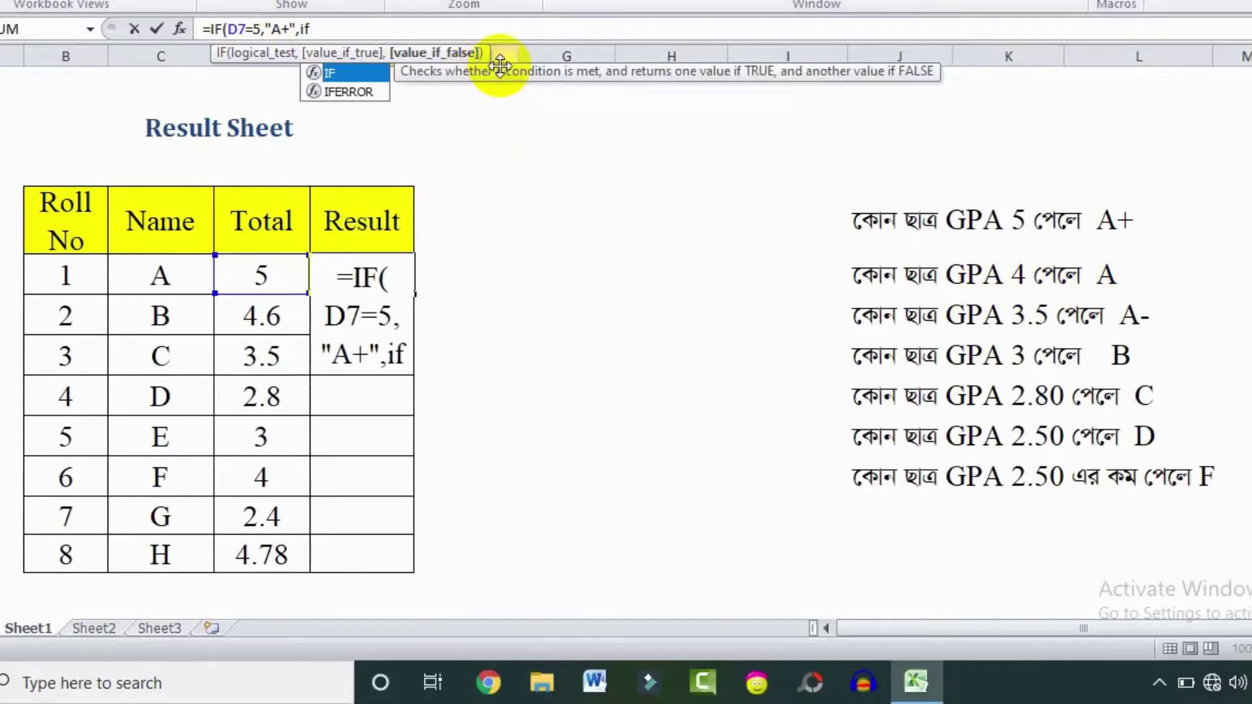
{"action": "key", "text": "Tab"}
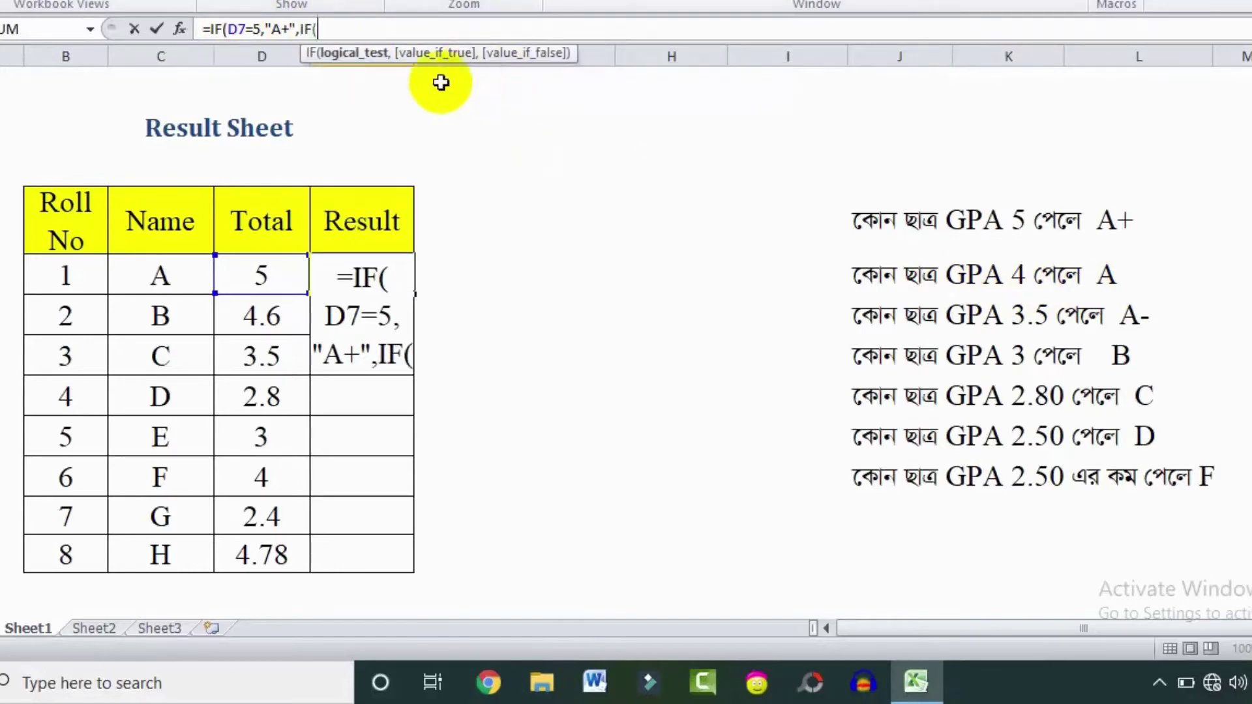
{"action": "left_click", "coordinate": [258, 277]}
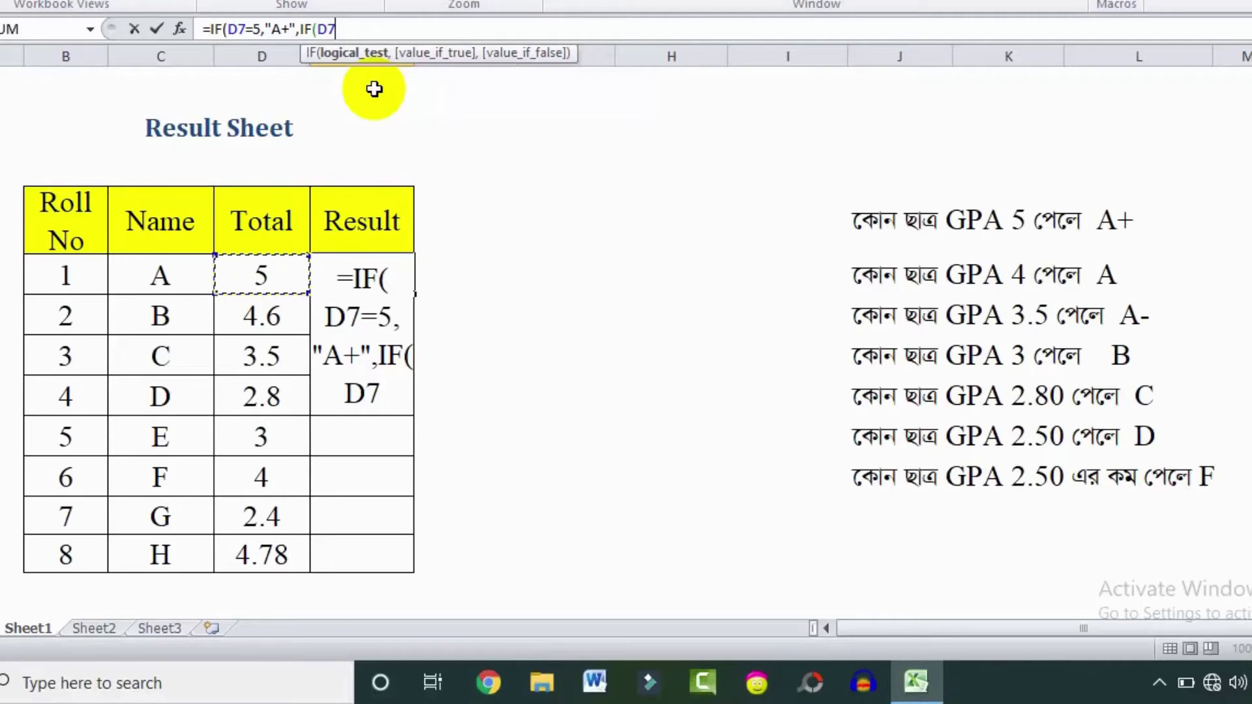
{"action": "type", "text": ">"}
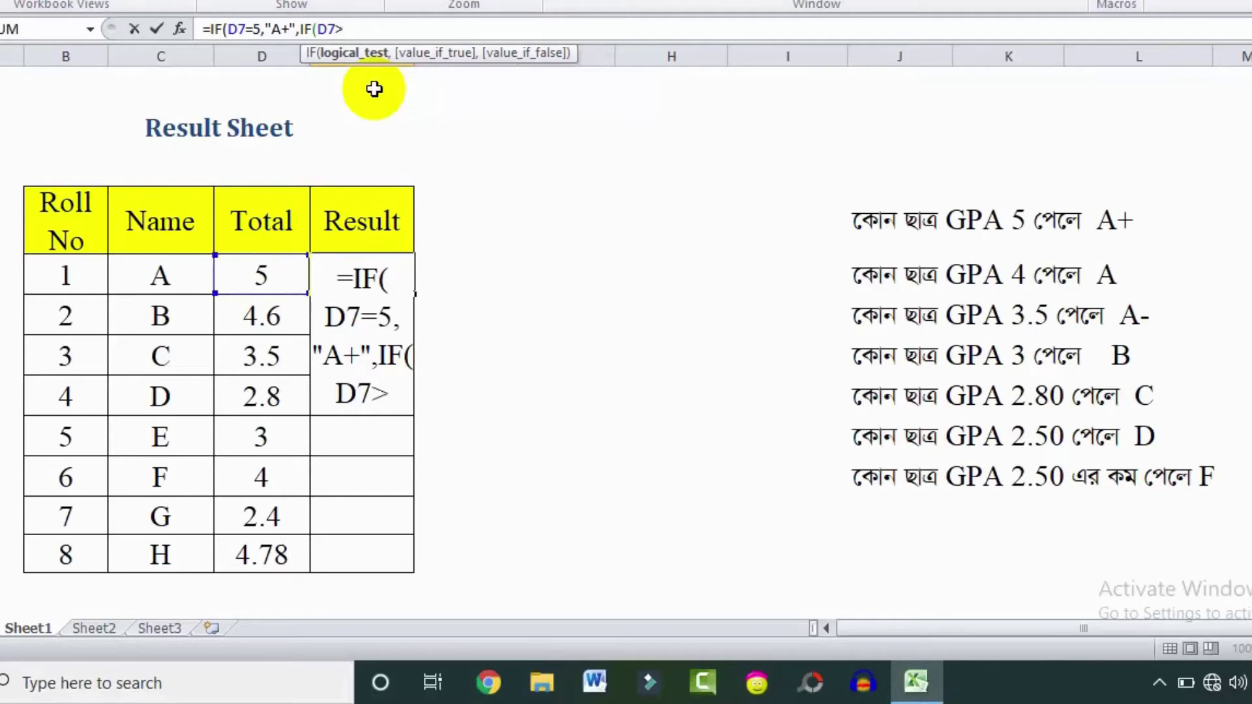
{"action": "type", "text": "=4"}
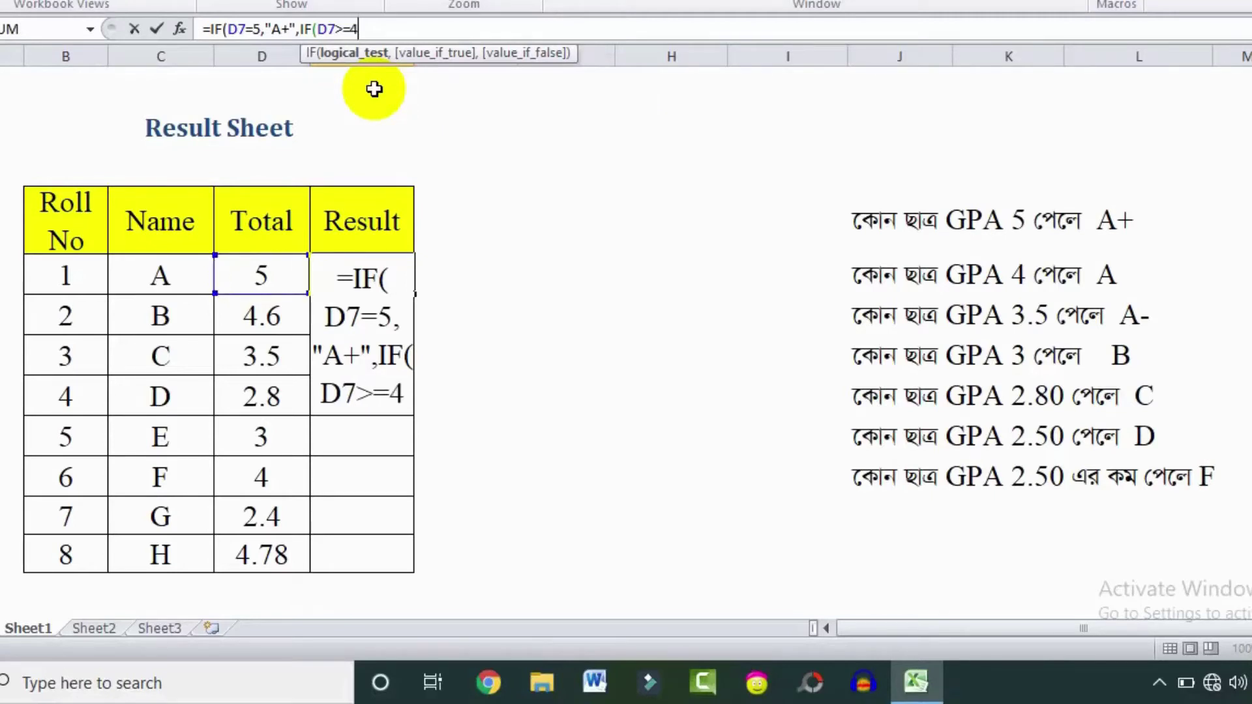
{"action": "type", "text": ","}
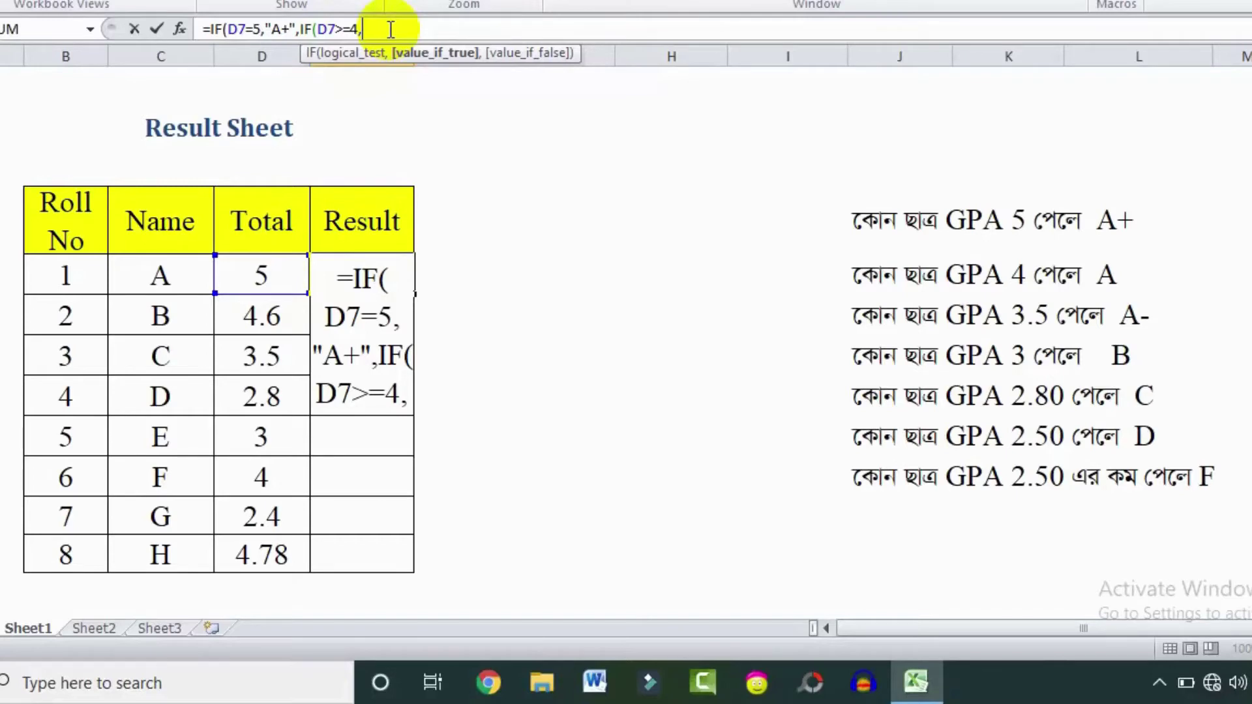
{"action": "type", "text": "\"A"}
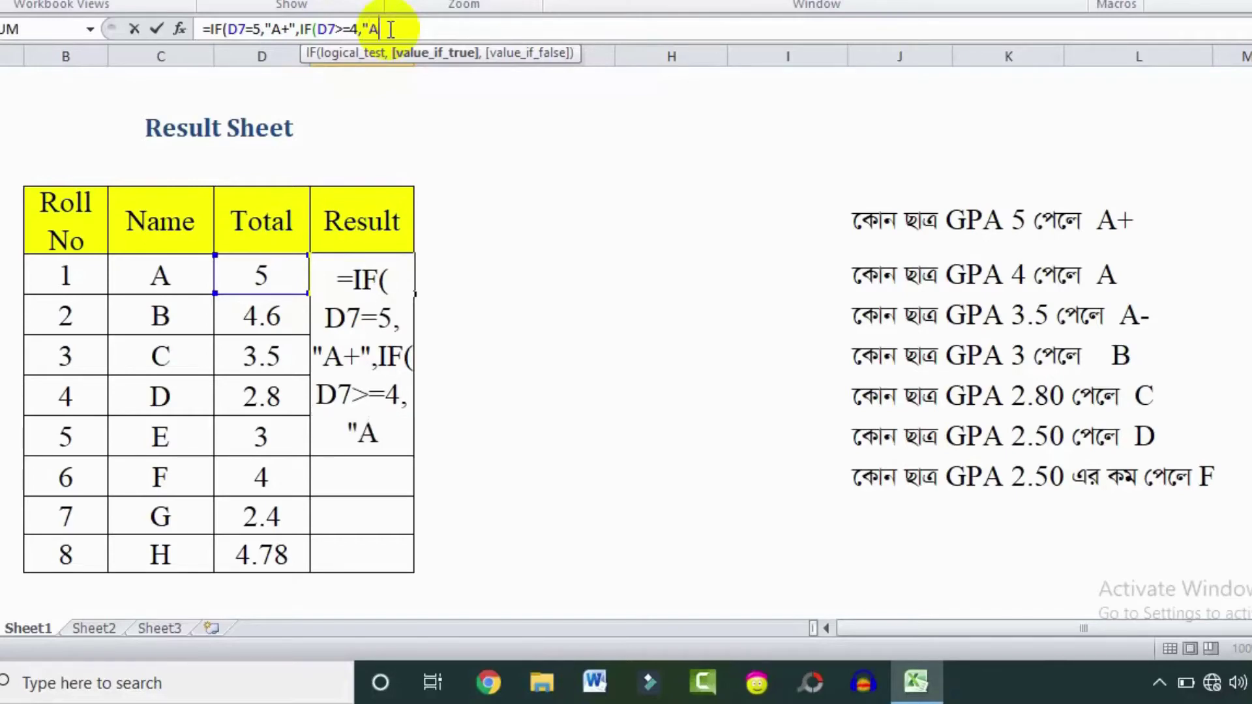
{"action": "type", "text": "\","}
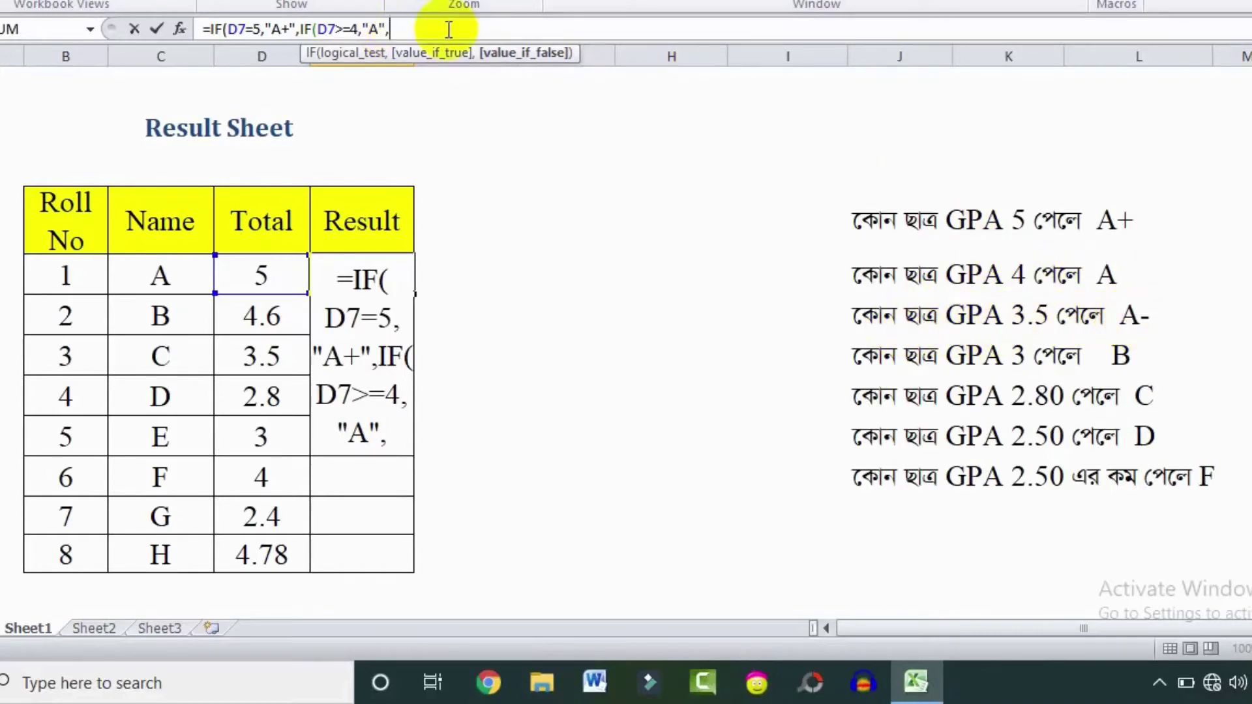
- Nest a third IF in the E7 formula, returning "A-" when D7>=3.50
{"action": "type", "text": "if"}
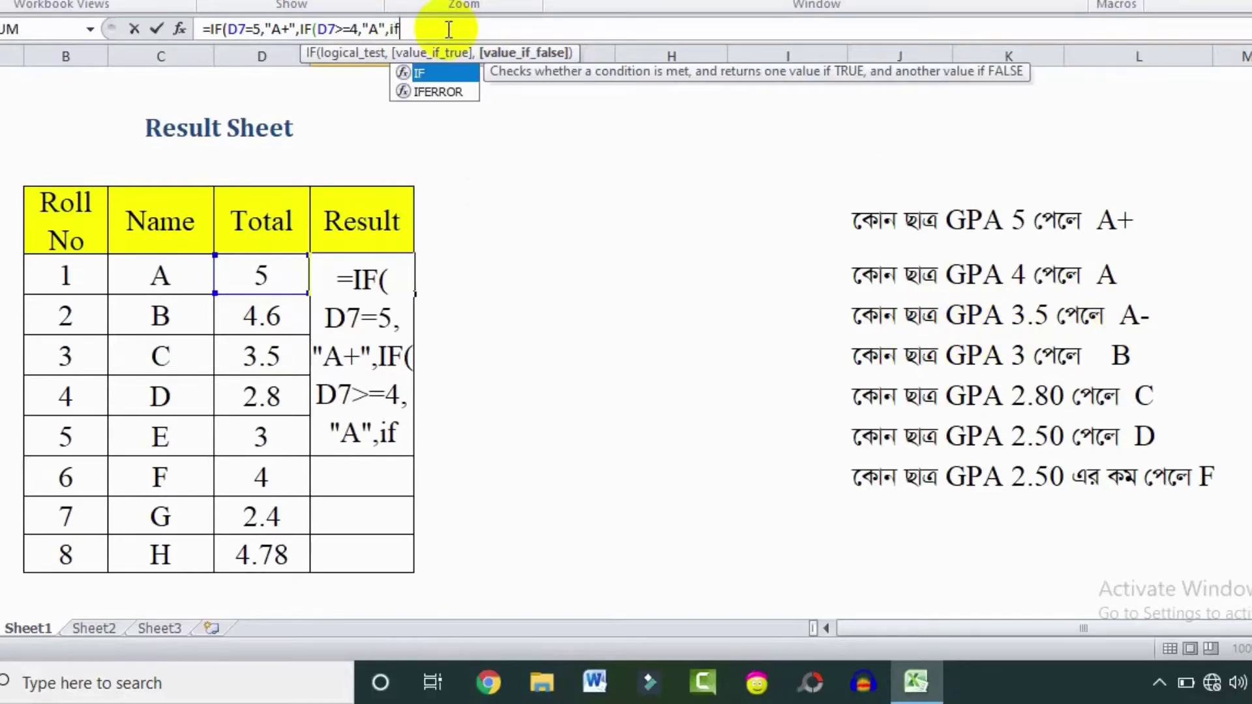
{"action": "key", "text": "Tab"}
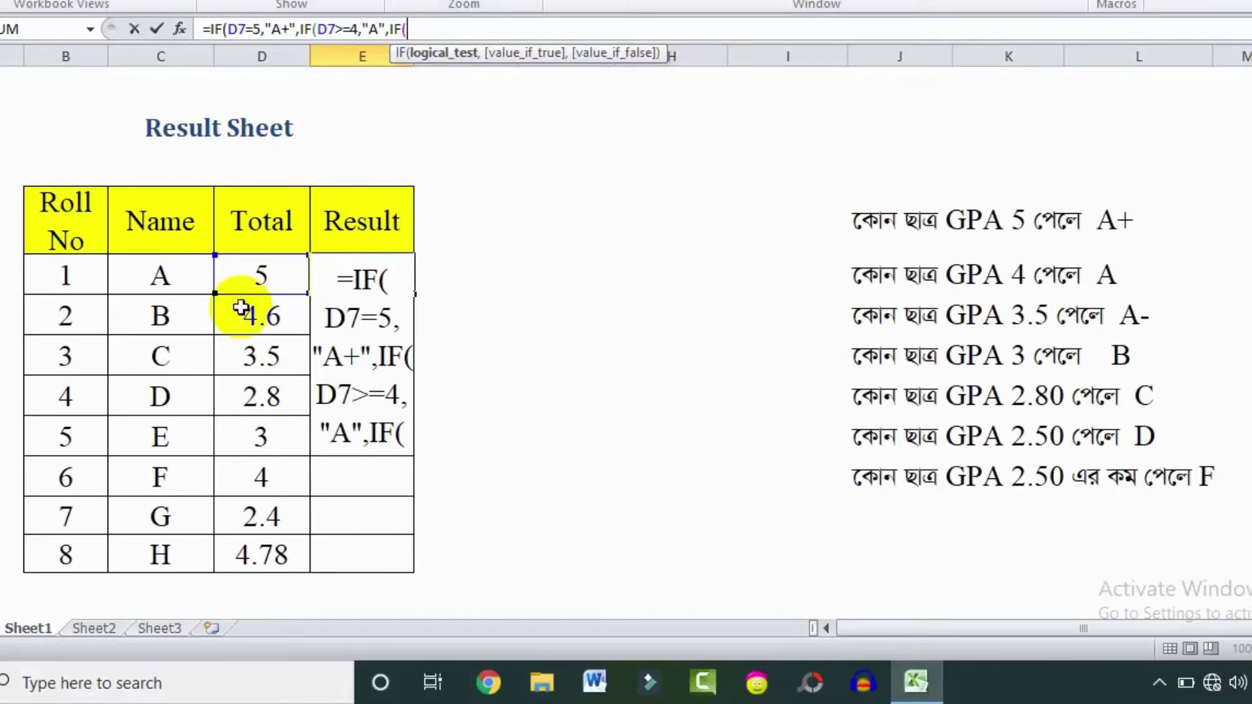
{"action": "left_click", "coordinate": [261, 277]}
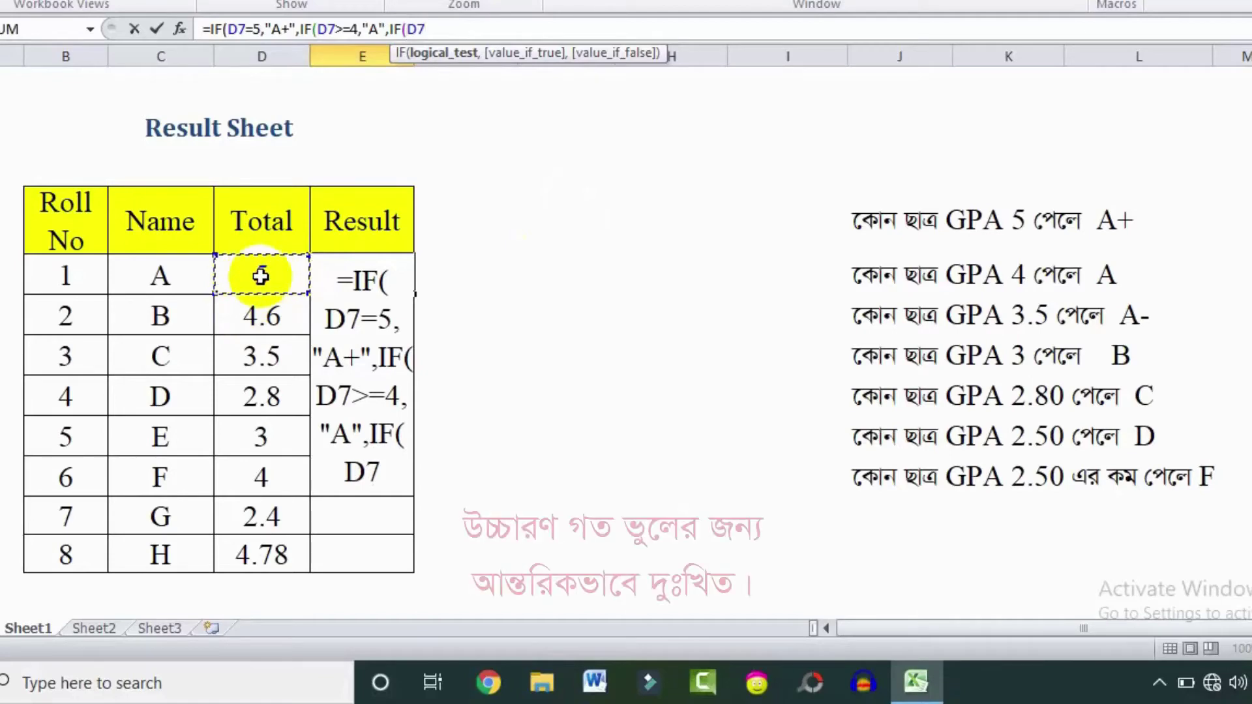
{"action": "type", "text": ">="}
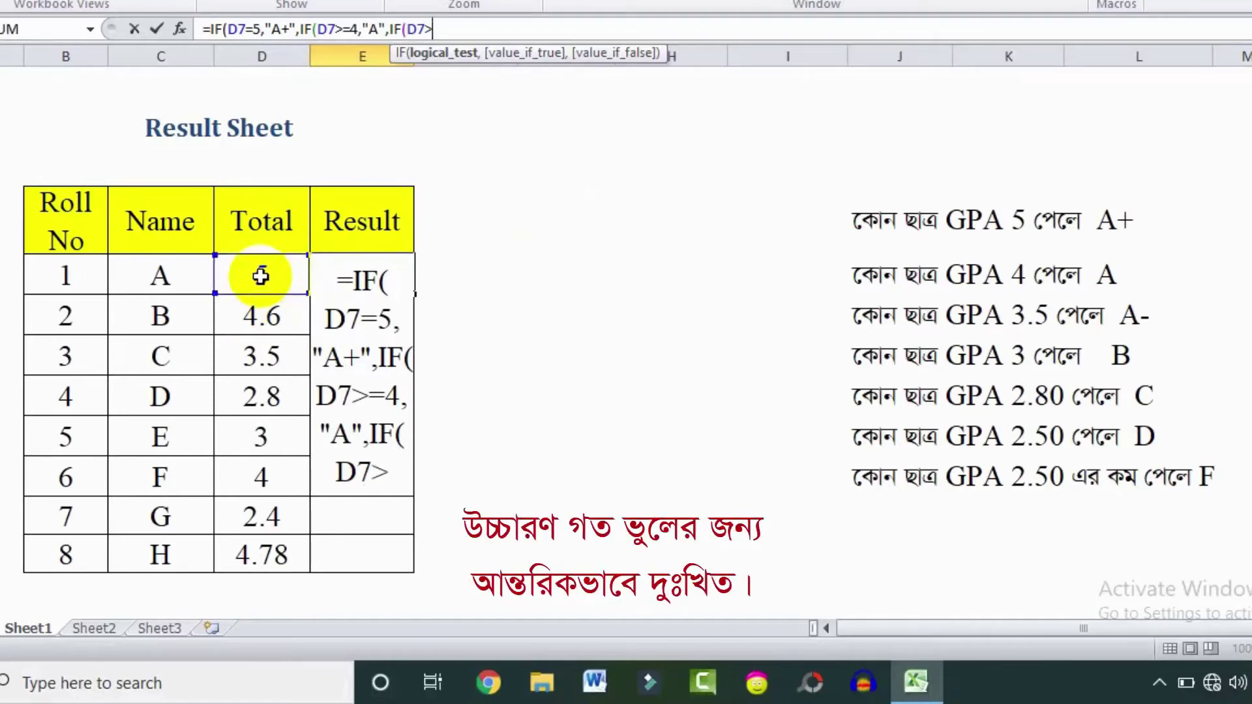
{"action": "type", "text": "3"}
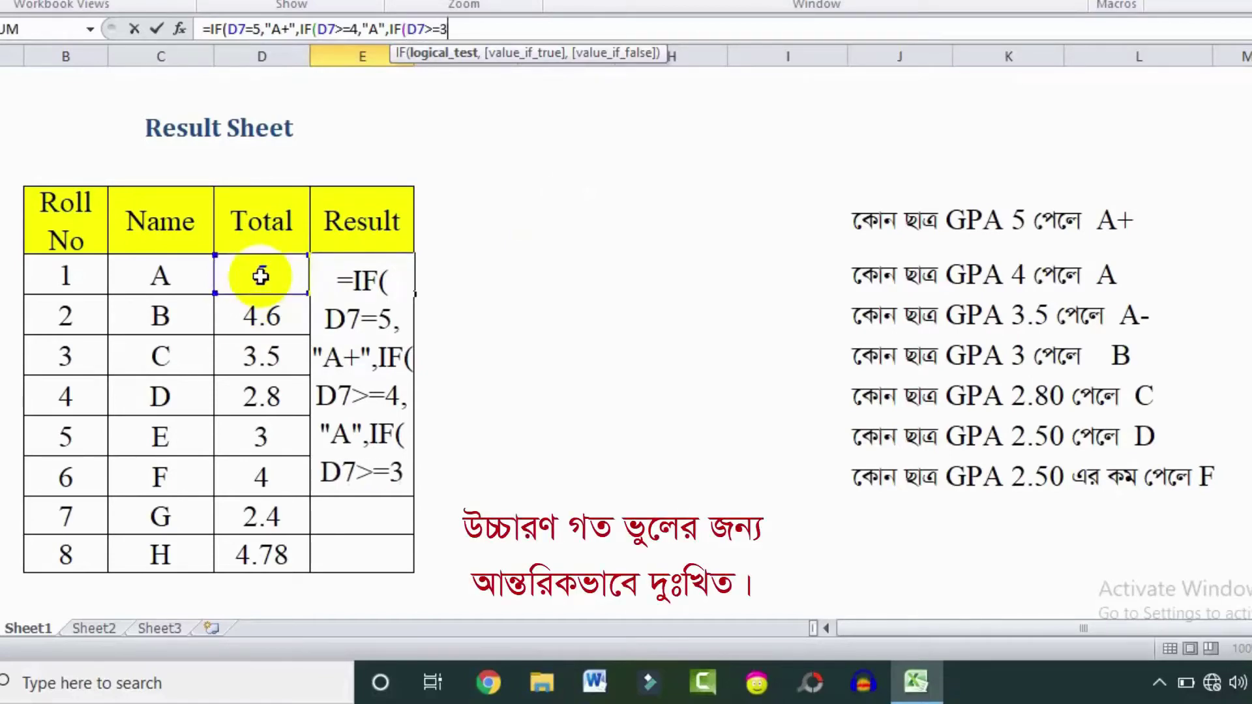
{"action": "type", "text": ".50"}
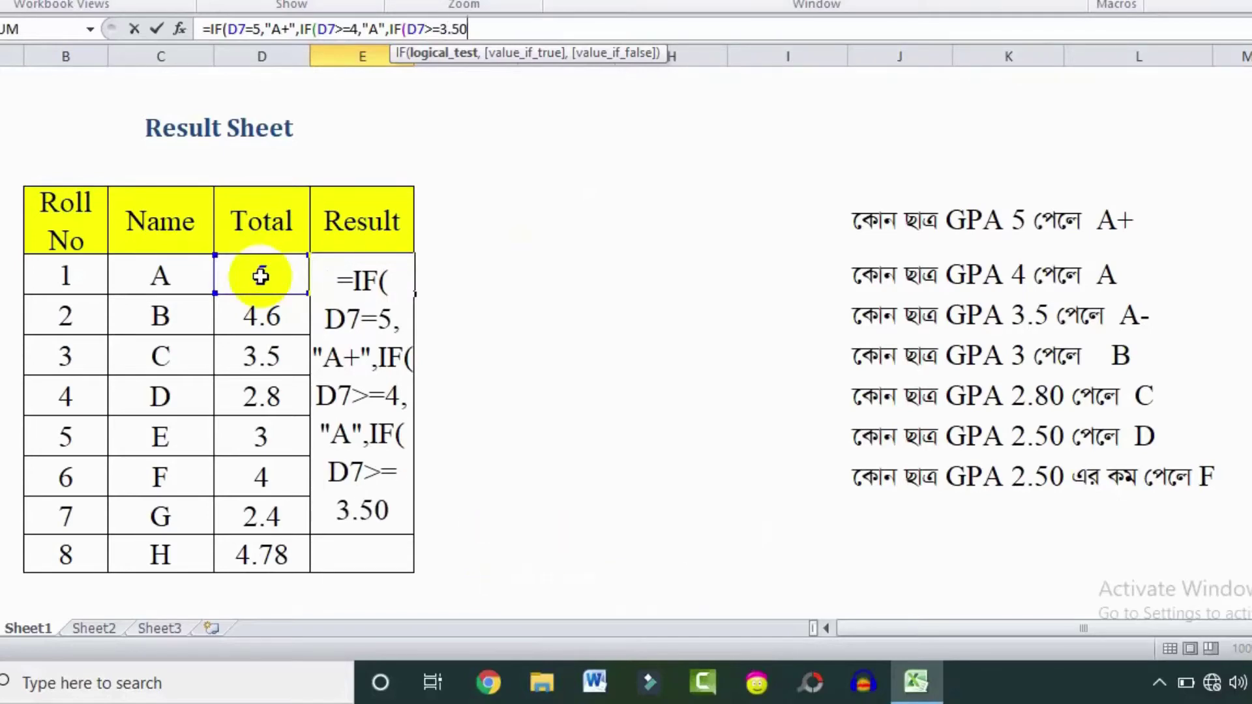
{"action": "type", "text": ","}
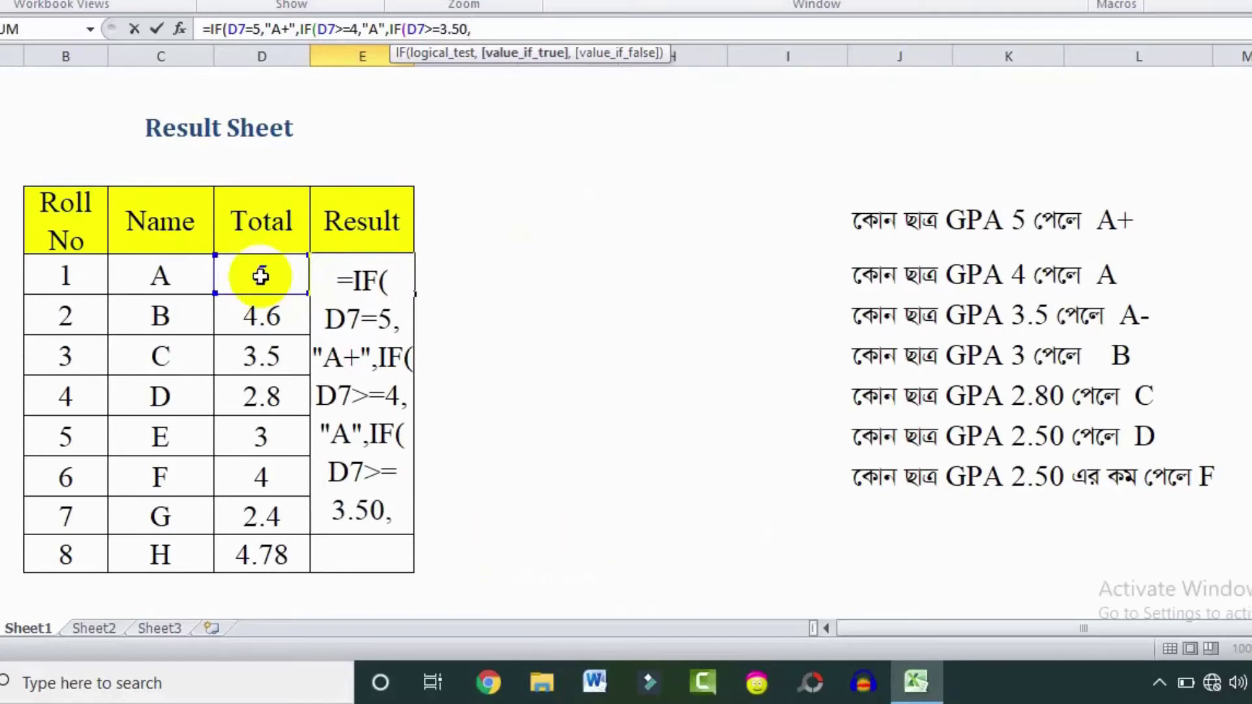
{"action": "type", "text": "\"A"}
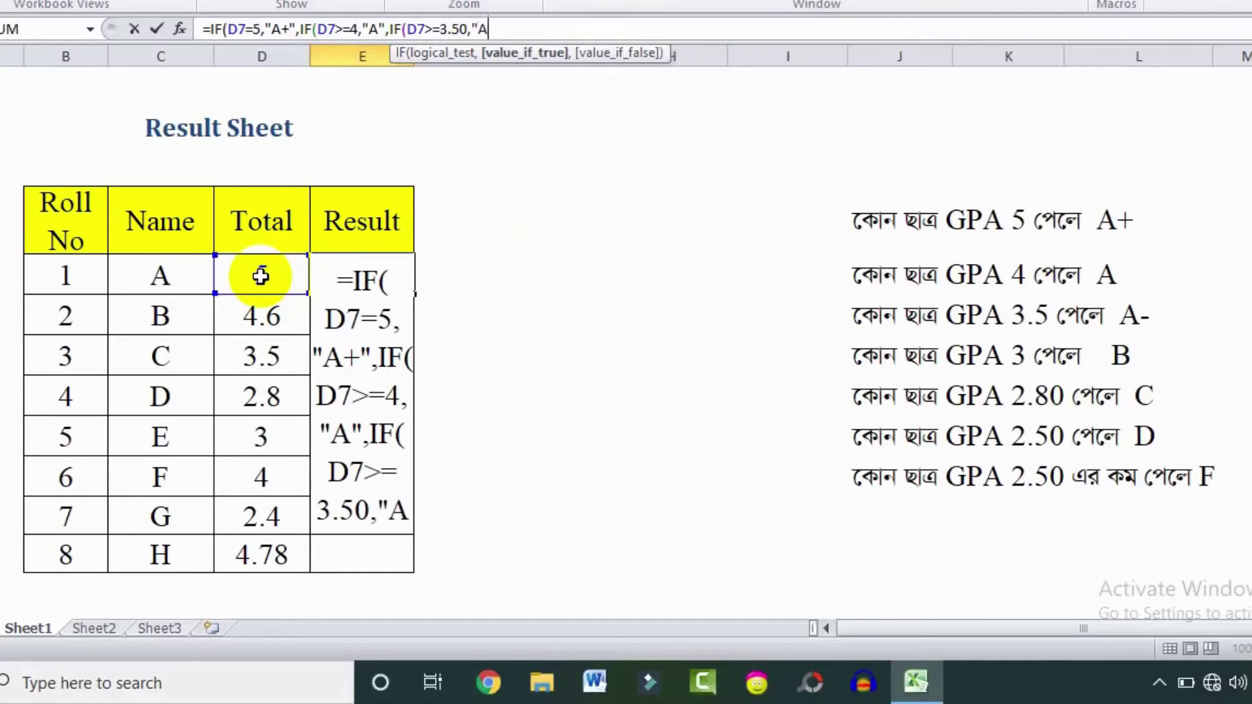
{"action": "type", "text": "_"}
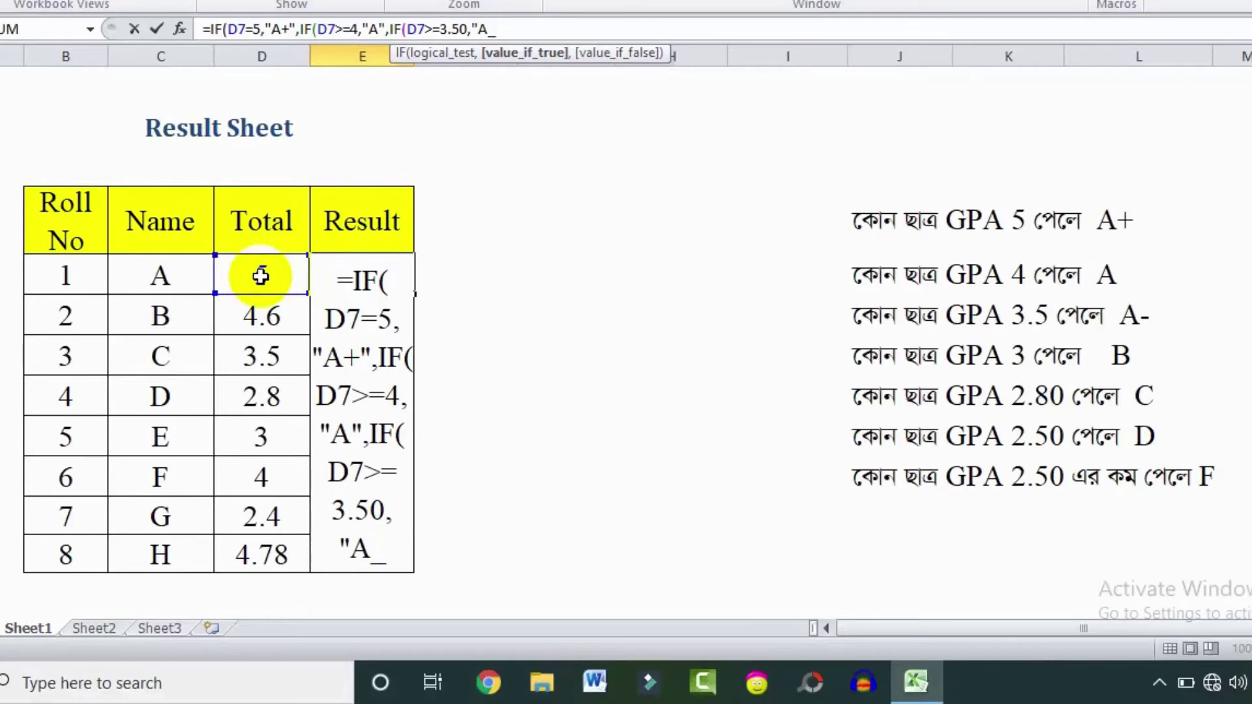
{"action": "key", "text": "BackSpace"}
{"action": "type", "text": "-"}
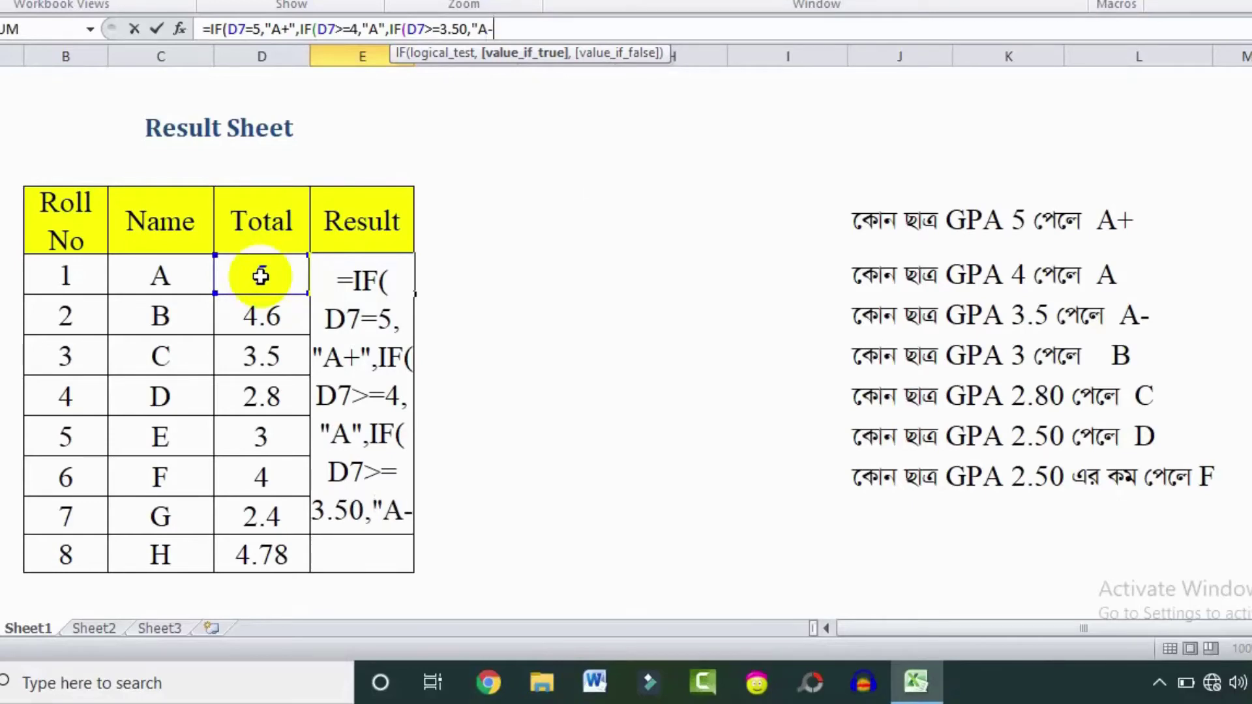
{"action": "type", "text": "\","}
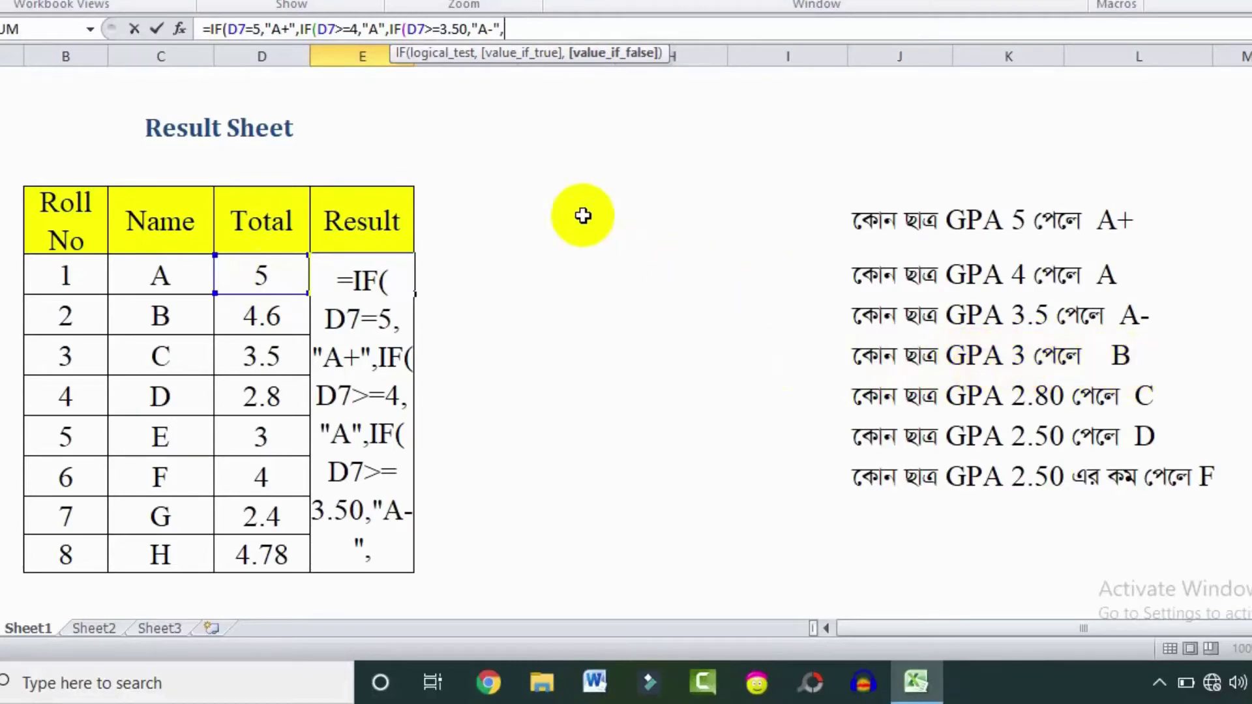
- Nest a fourth IF in the E7 formula, returning "B" when D7>=3
{"action": "type", "text": "if("}
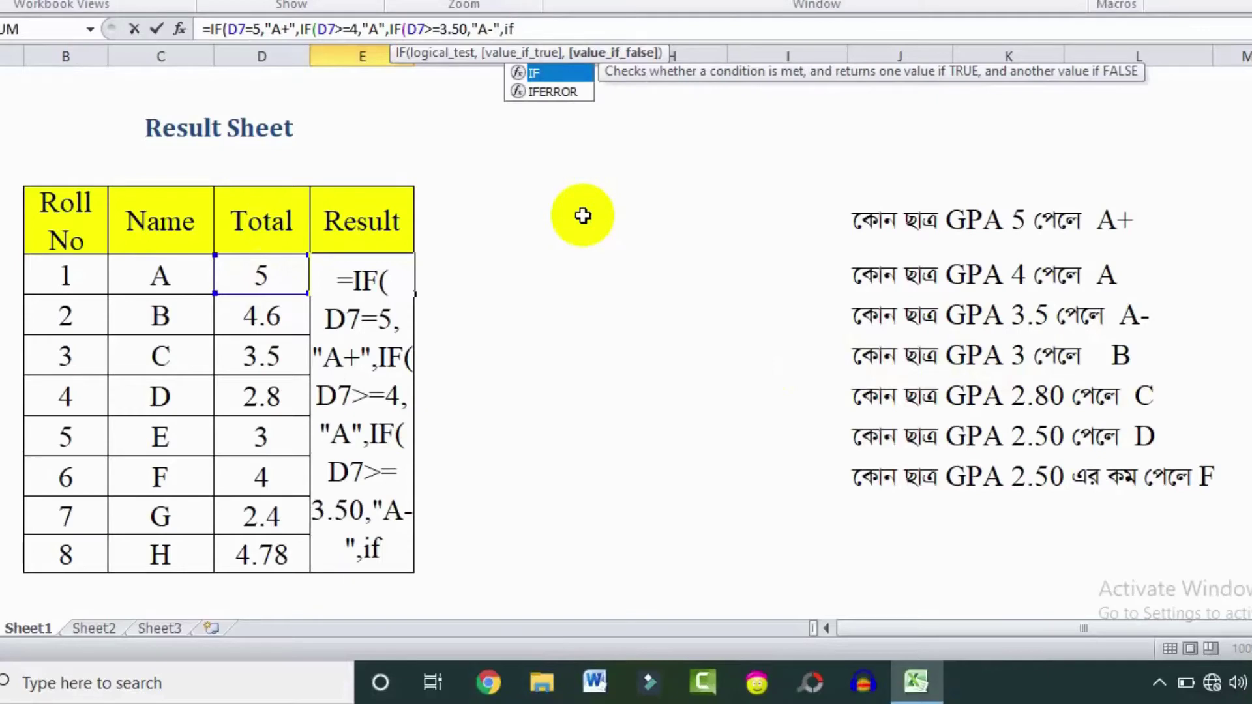
{"action": "left_click", "coordinate": [255, 281]}
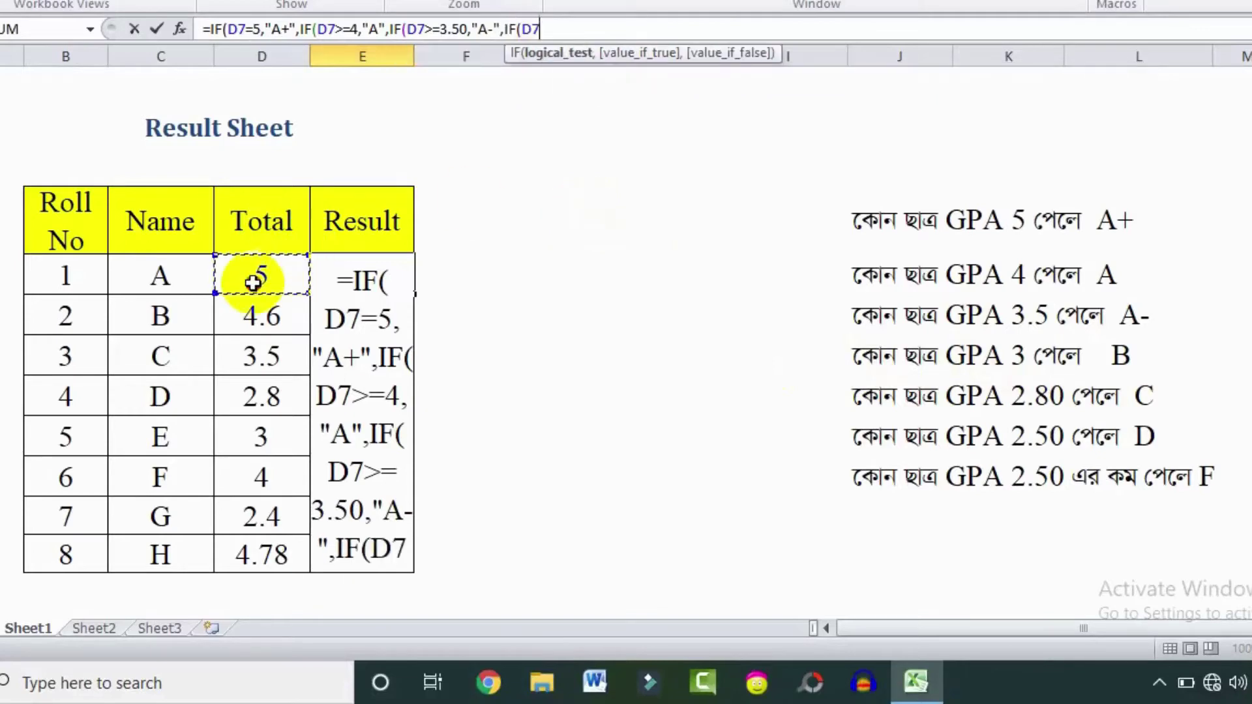
{"action": "type", "text": ">"}
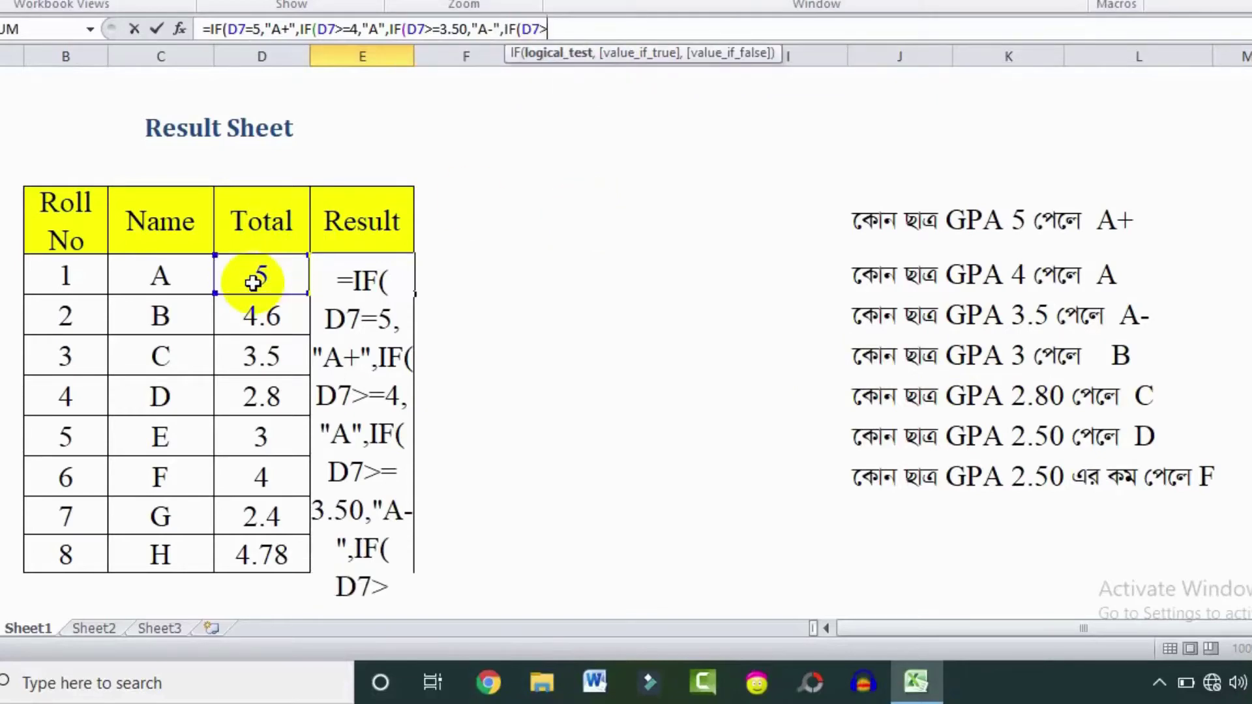
{"action": "type", "text": "="}
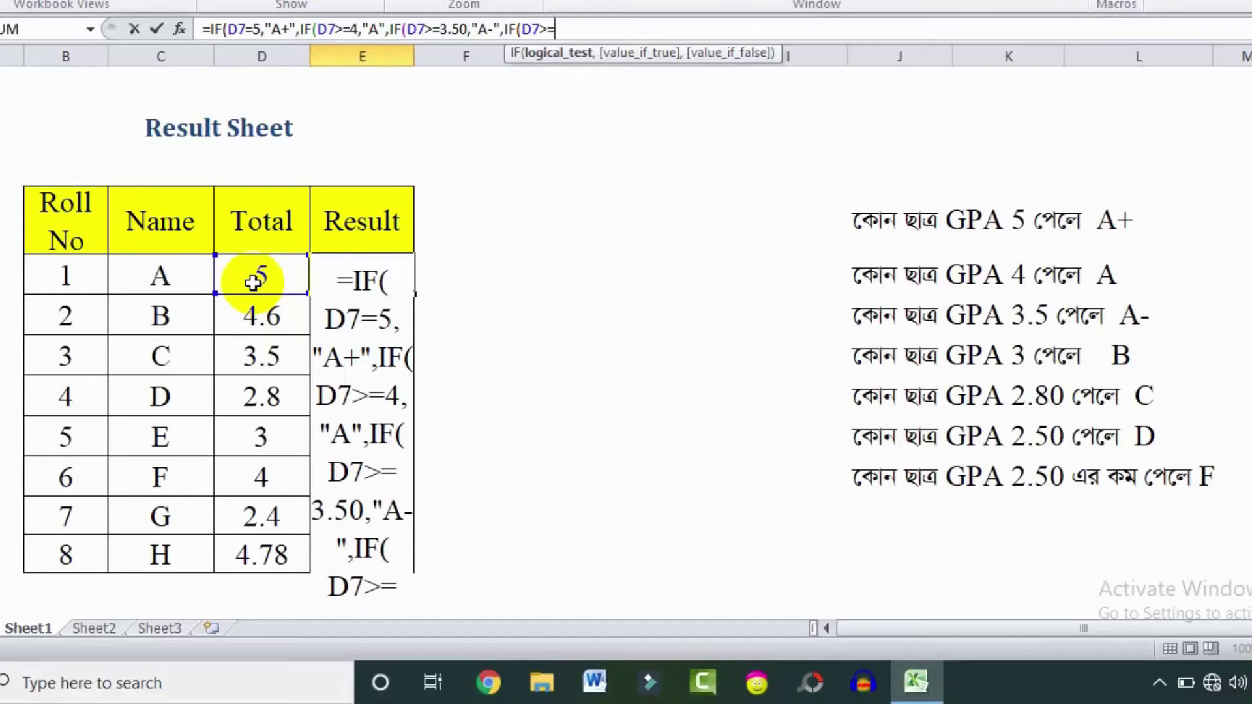
{"action": "type", "text": "3,\""}
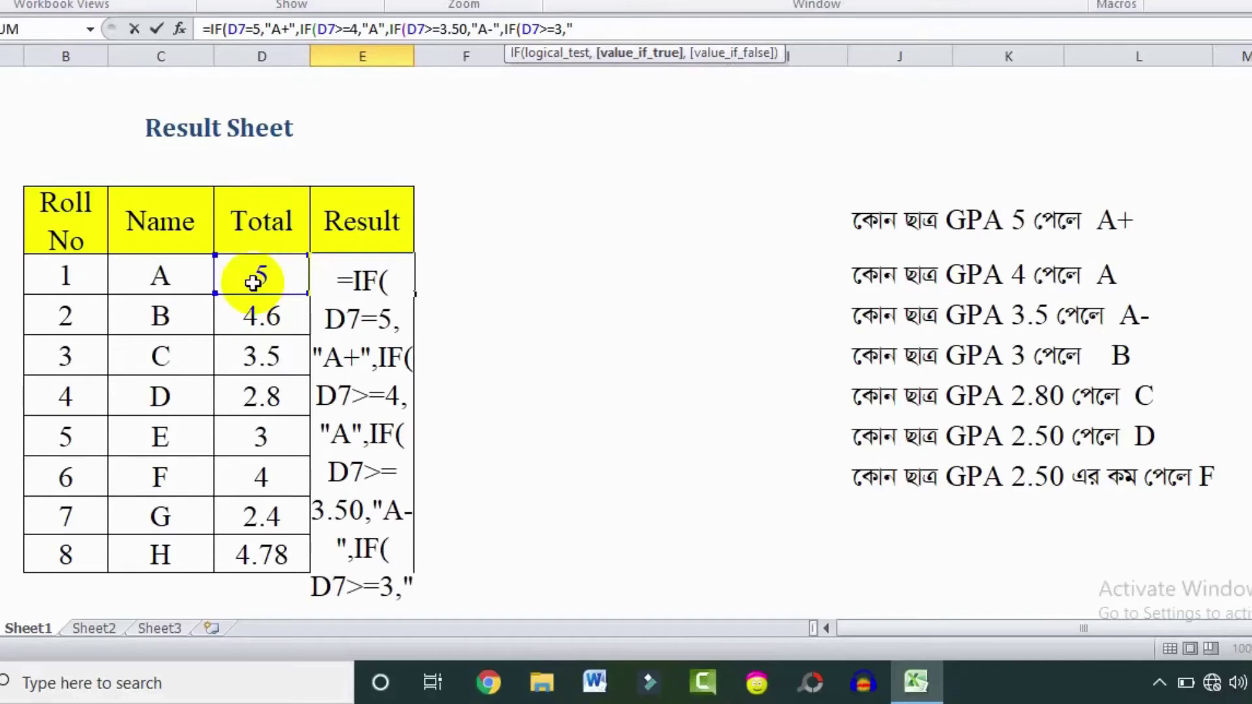
{"action": "type", "text": "B\","}
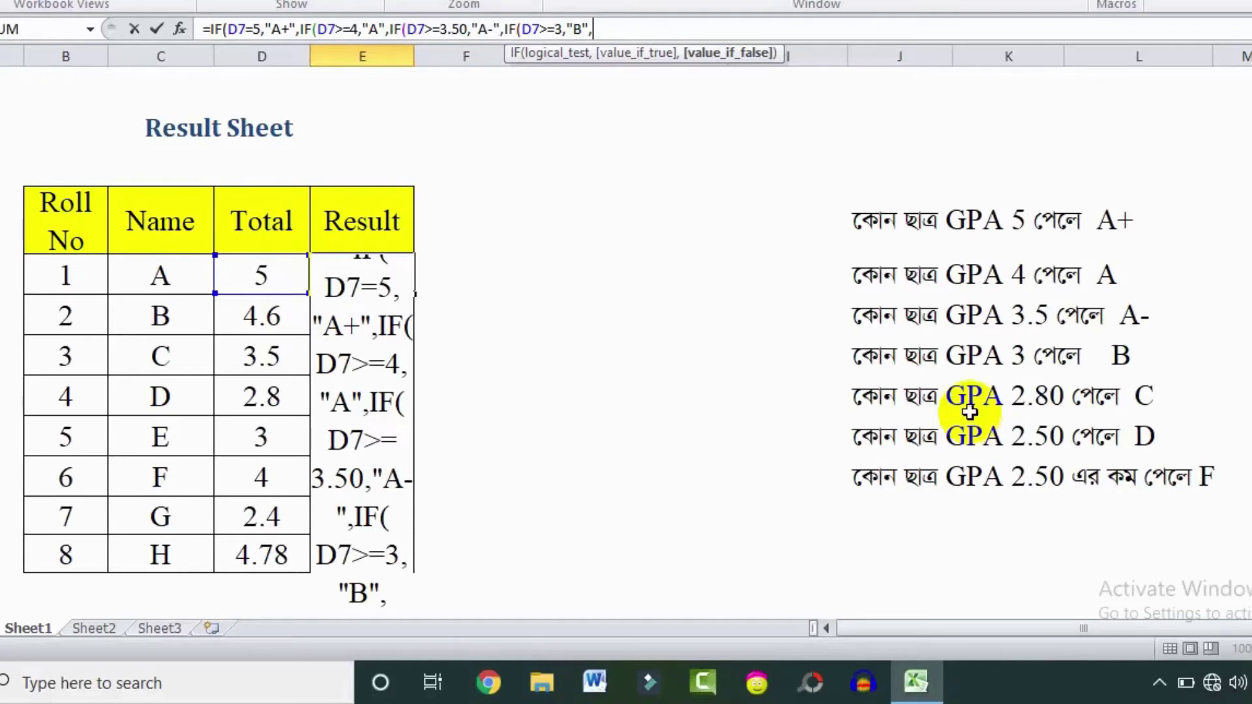
- Nest a fifth IF in the E7 formula, returning "C" when D7>=2.80
{"action": "type", "text": "if"}
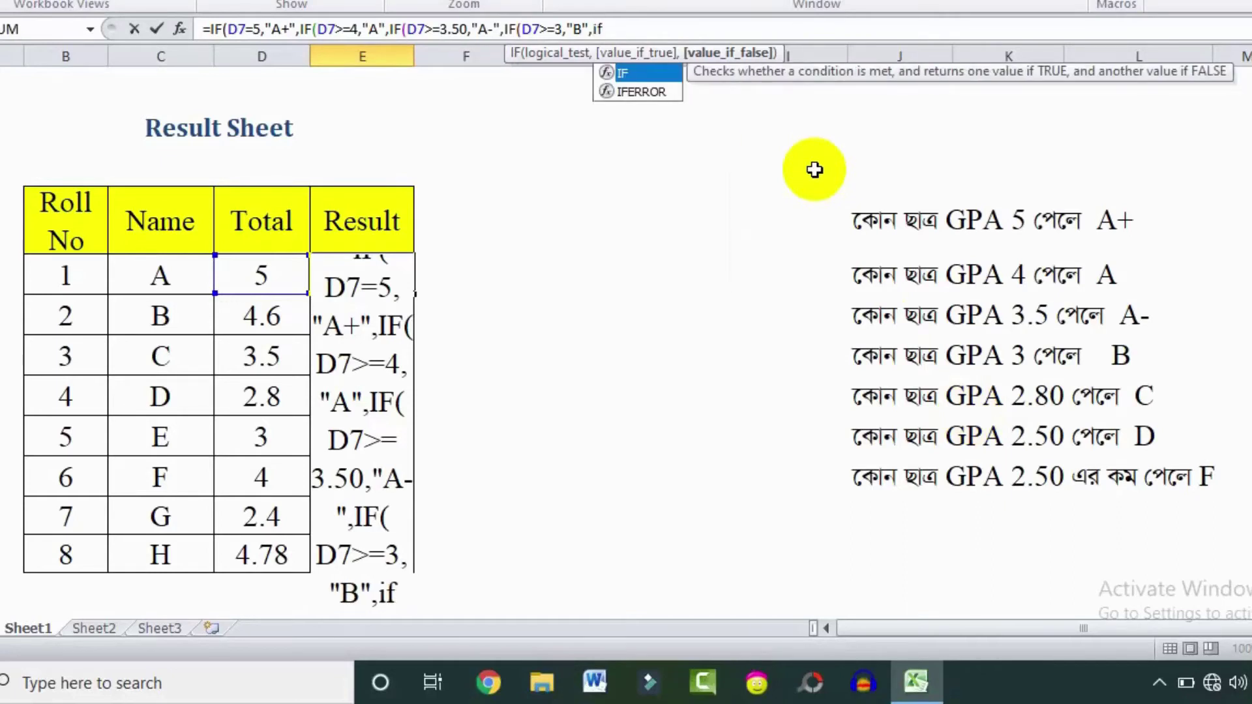
{"action": "key", "text": "Tab"}
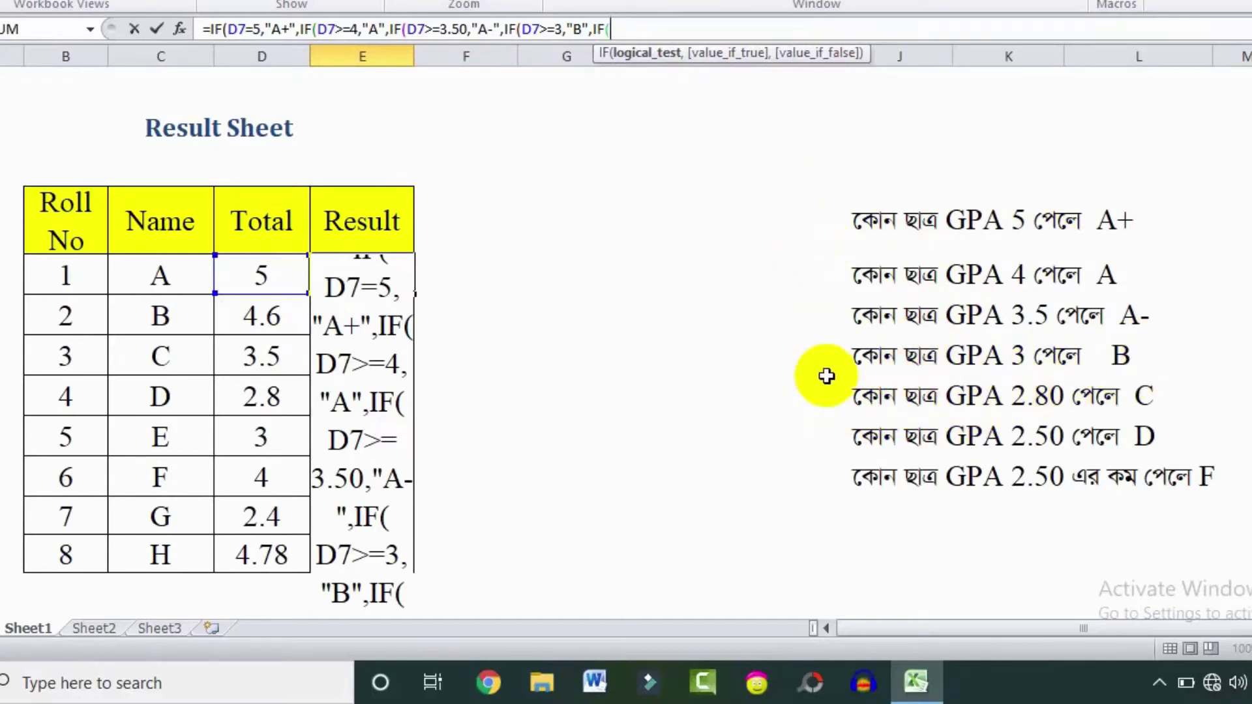
{"action": "left_click", "coordinate": [250, 279]}
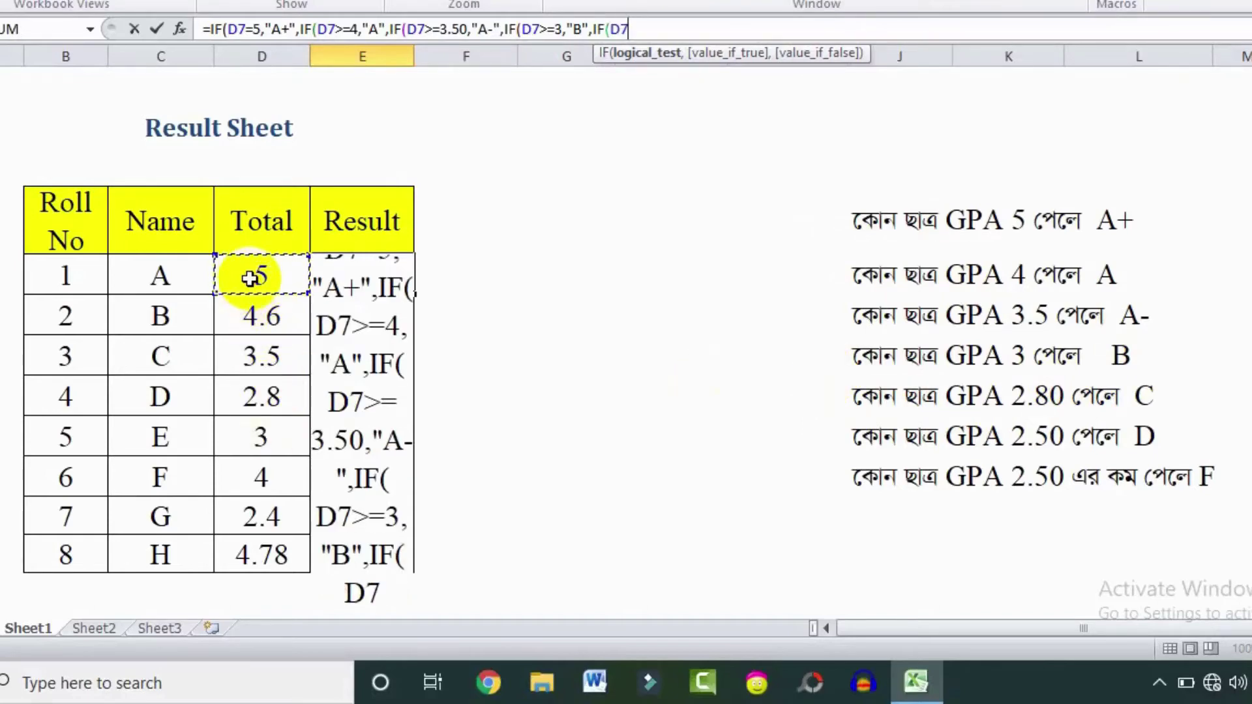
{"action": "type", "text": ">="}
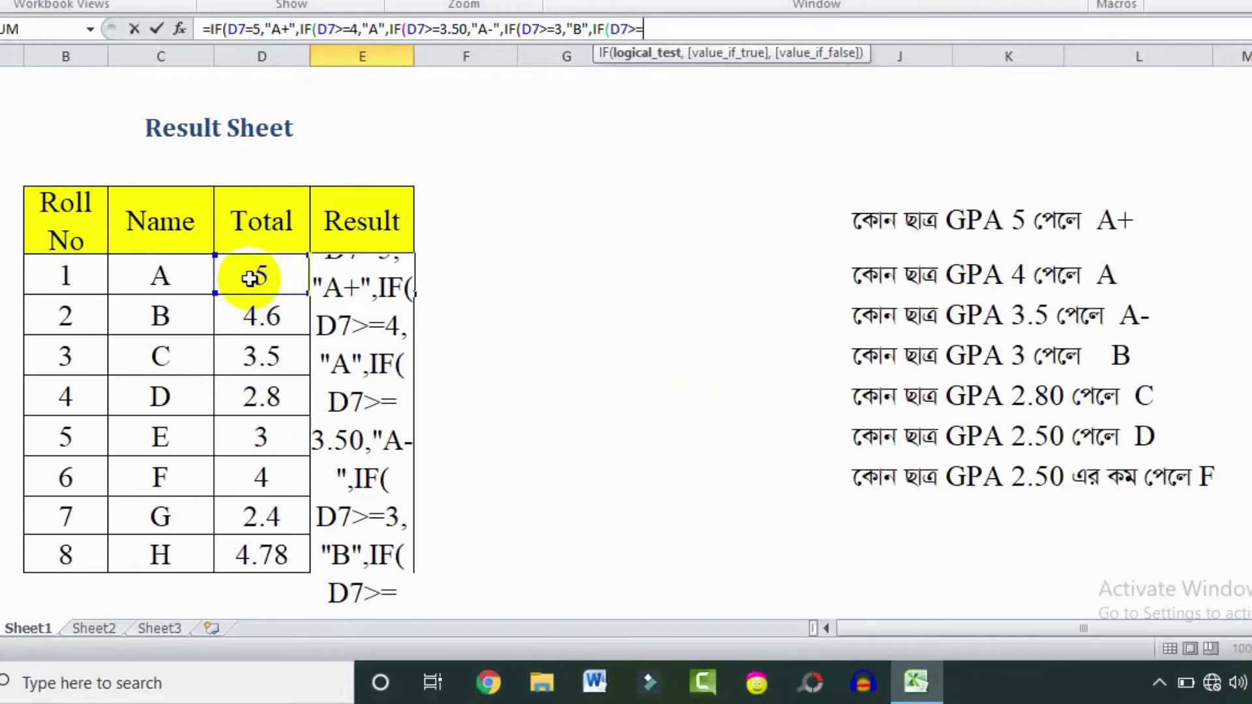
{"action": "type", "text": "2.8"}
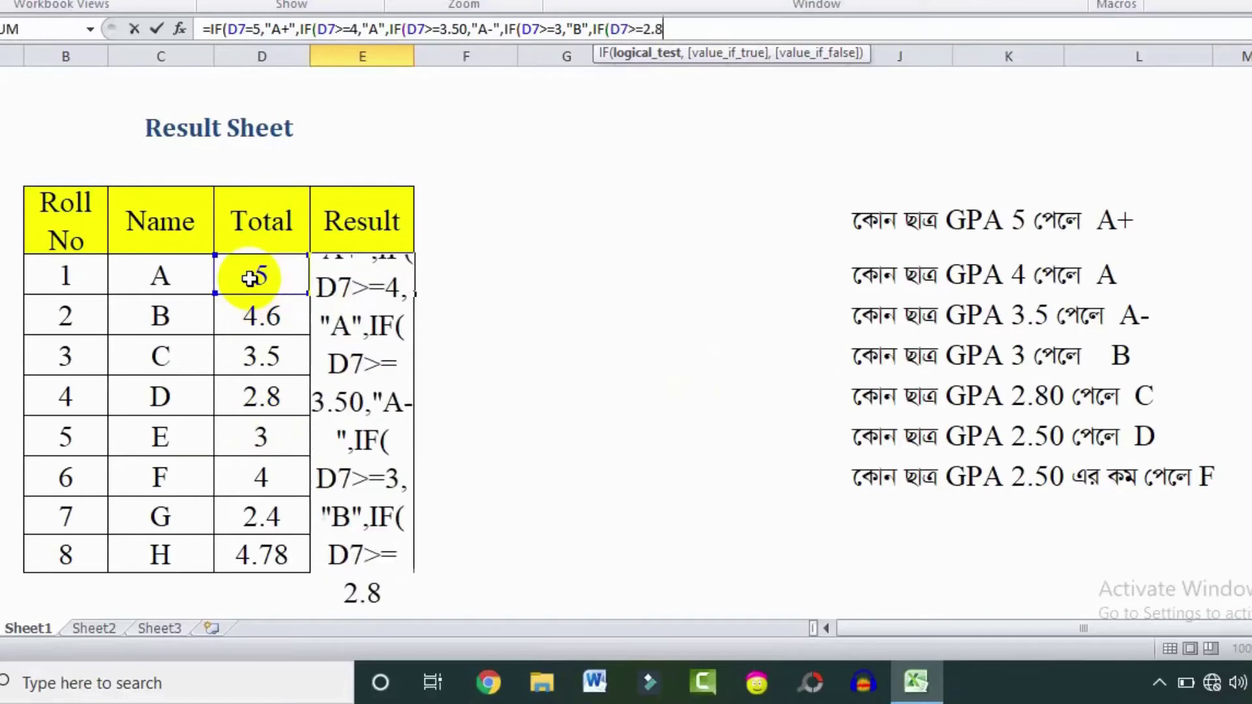
{"action": "type", "text": "0,"}
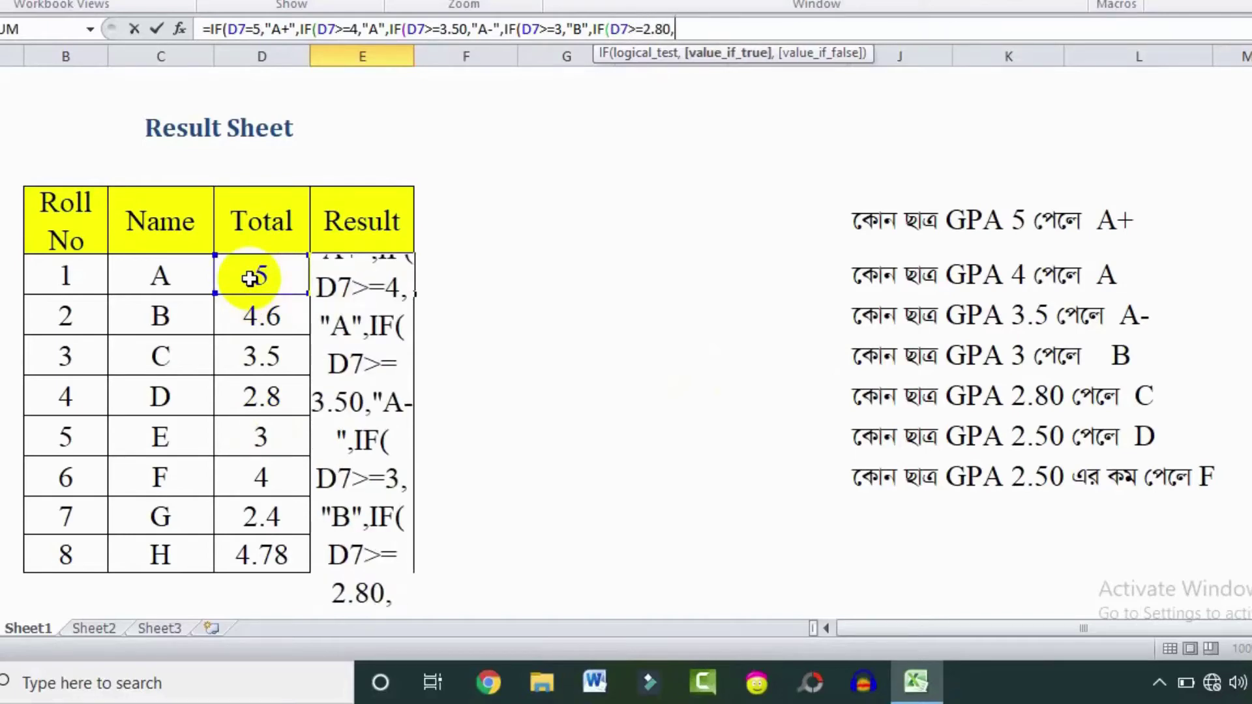
{"action": "type", "text": "\""}
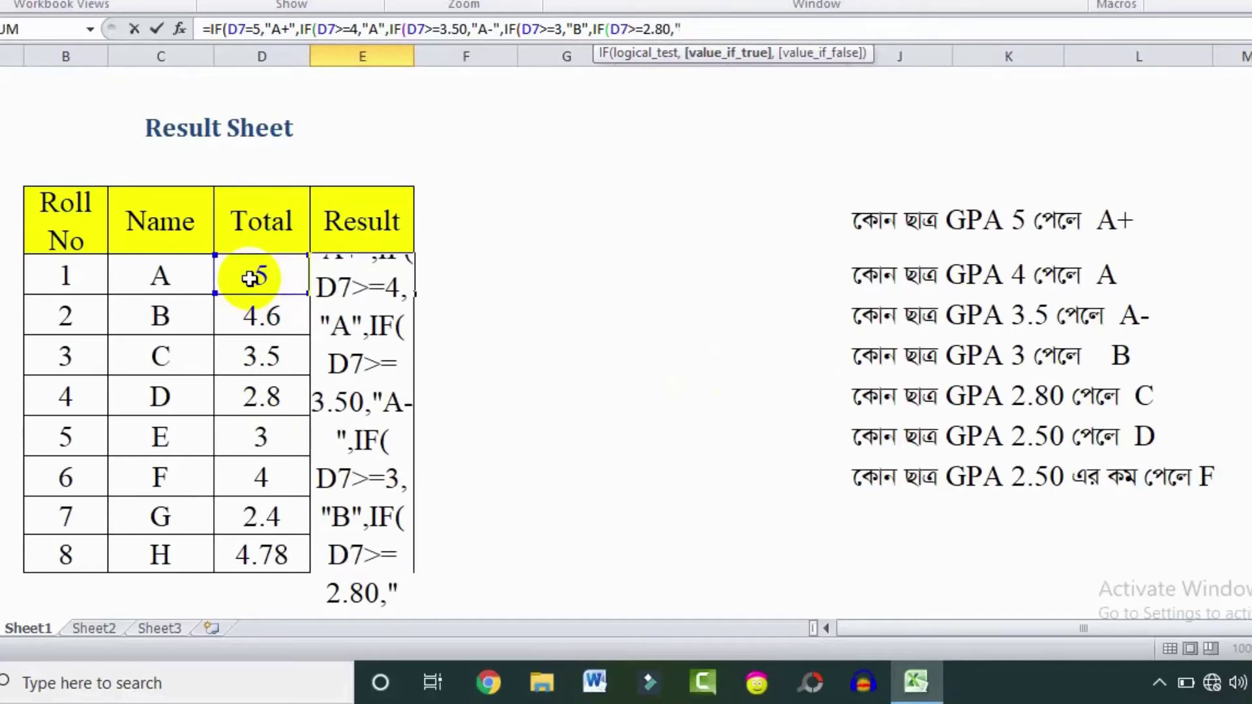
{"action": "type", "text": "C"}
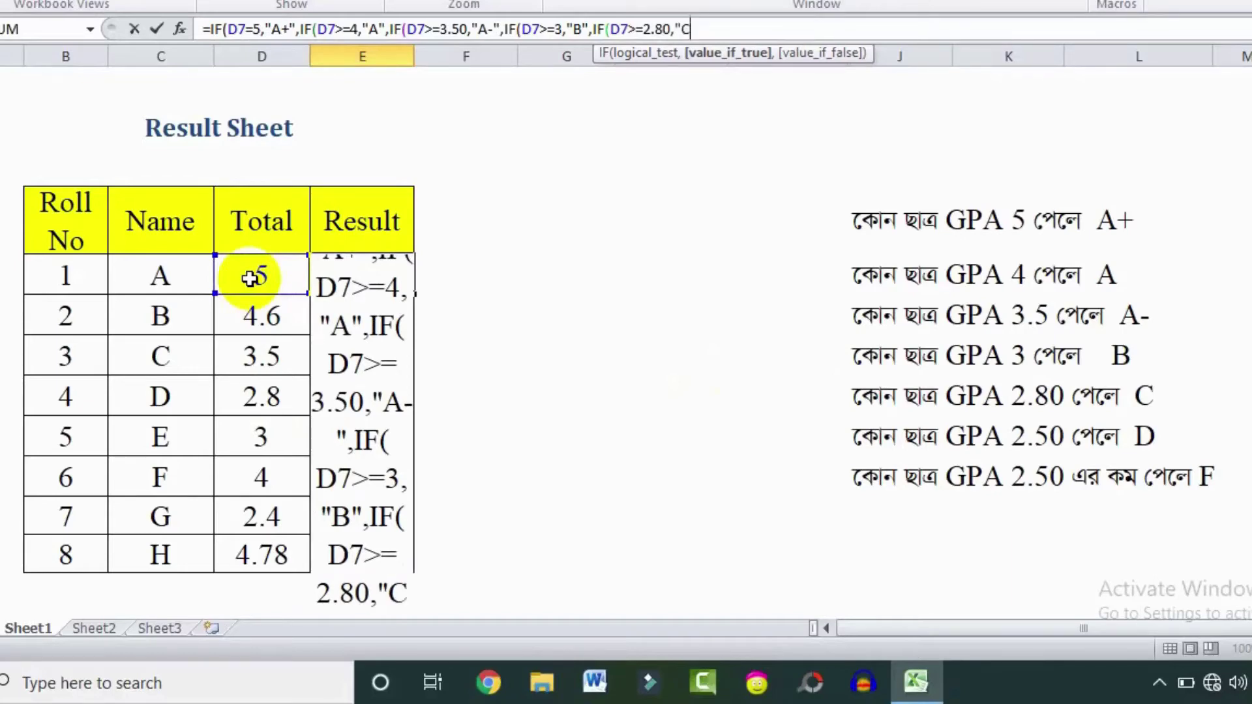
{"action": "type", "text": "\","}
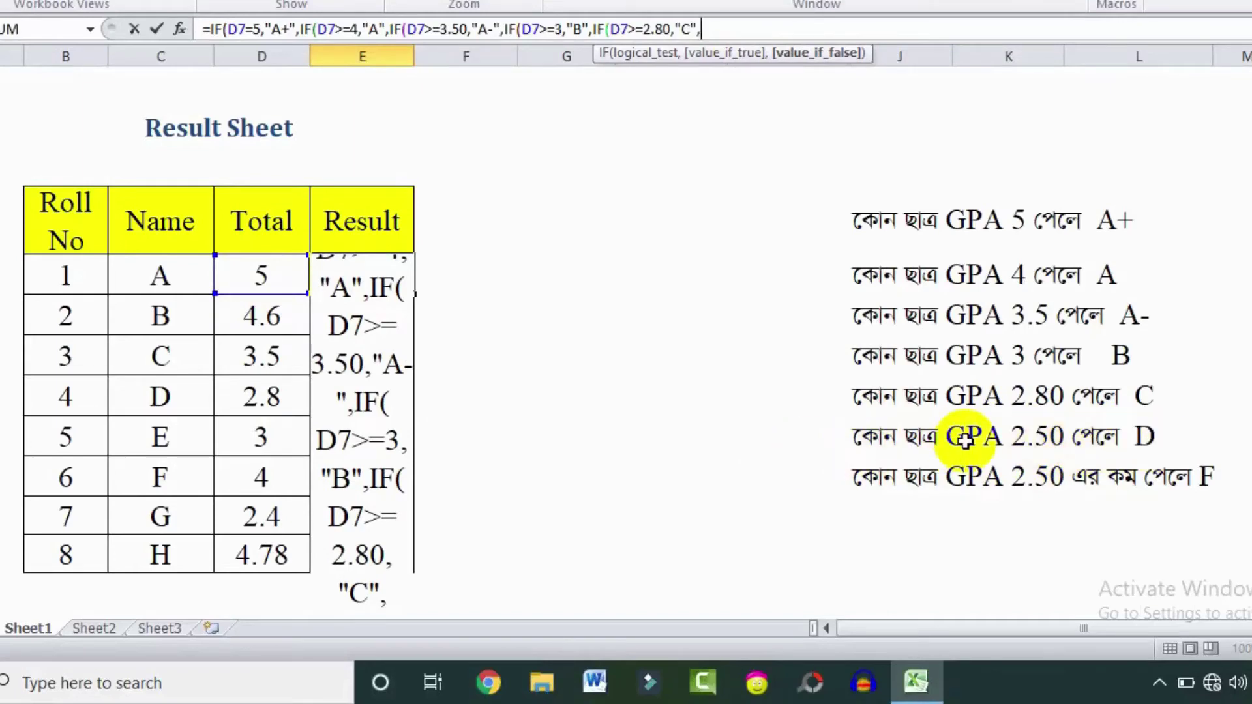
- Nest a sixth IF in the E7 formula, returning "D" when D7>=2.50
{"action": "type", "text": "if"}
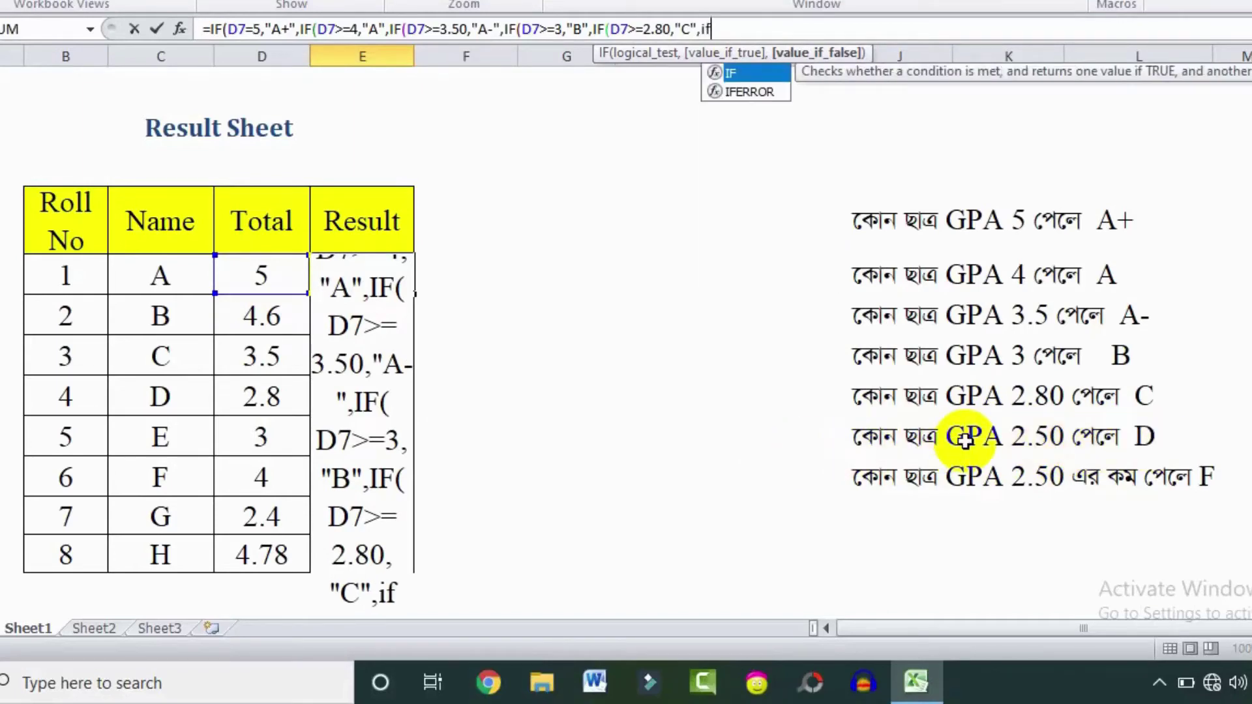
{"action": "key", "text": "Tab"}
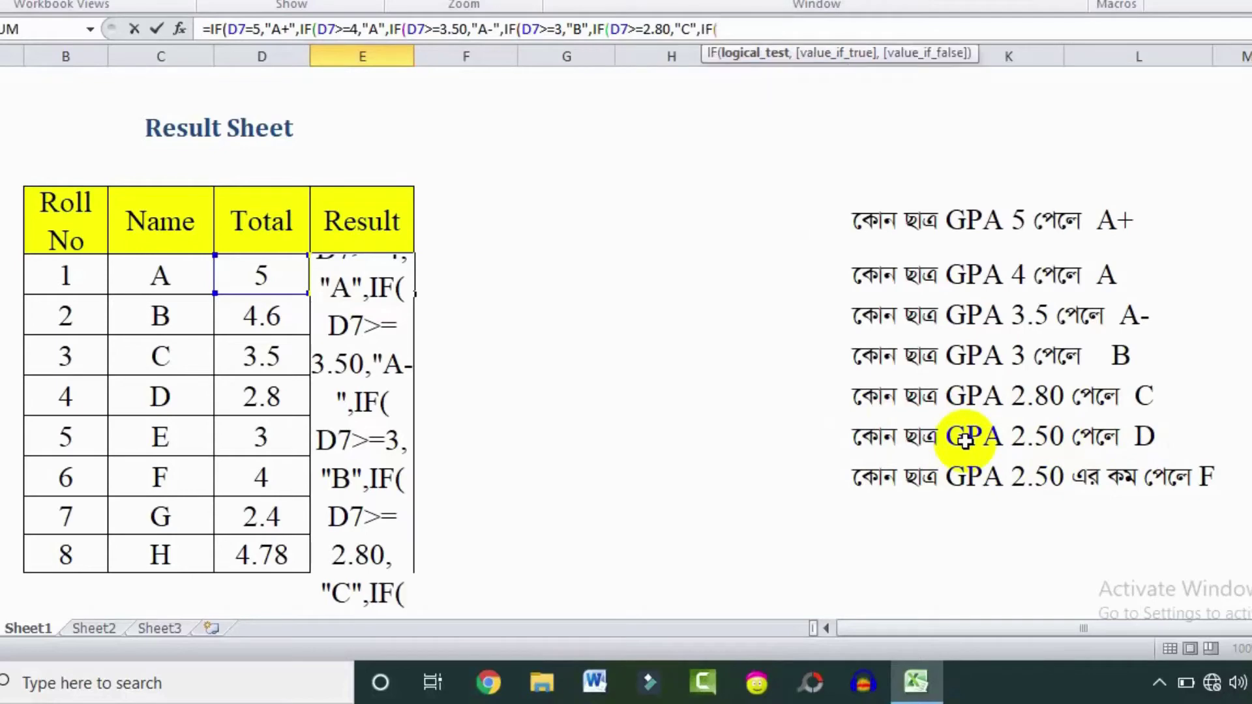
{"action": "left_click", "coordinate": [259, 276]}
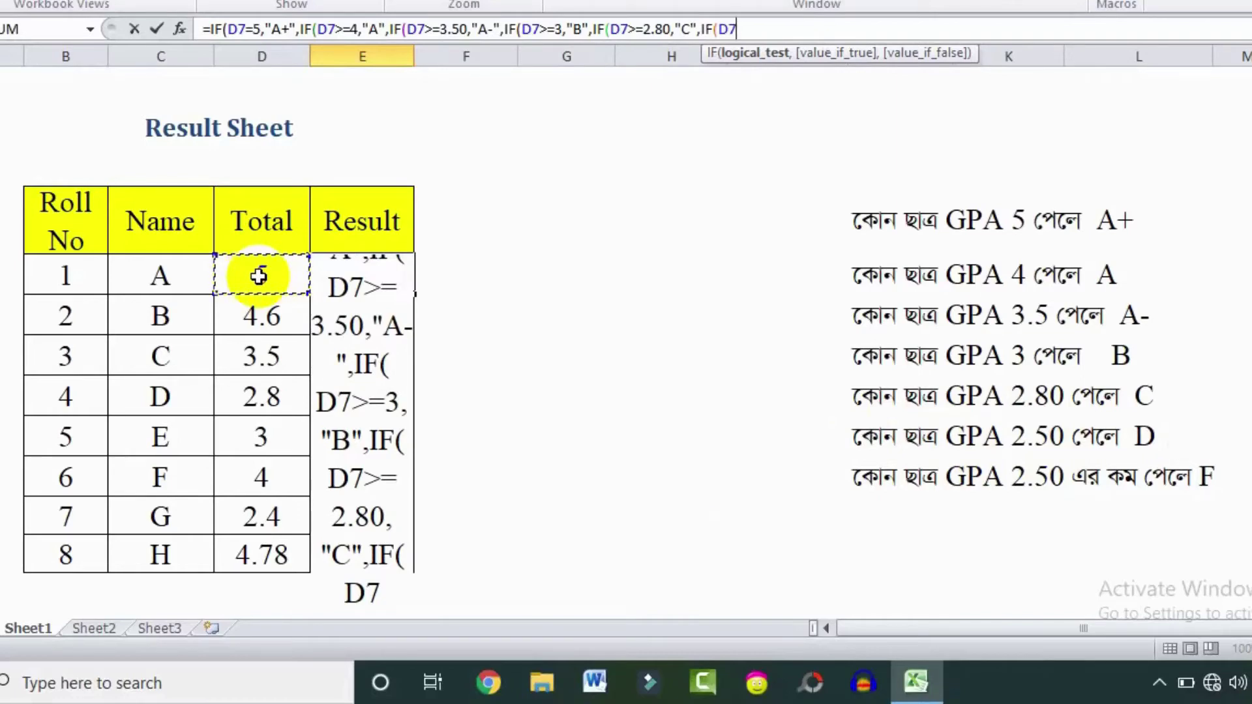
{"action": "type", "text": ">"}
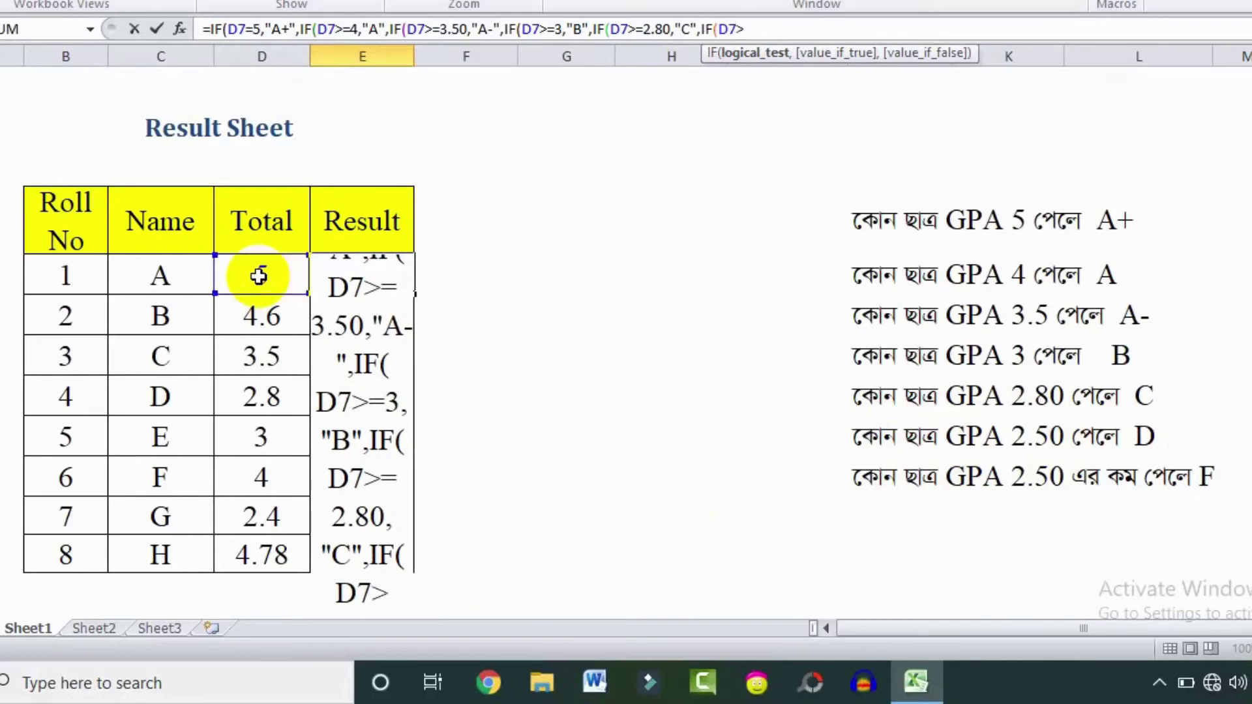
{"action": "type", "text": "=2"}
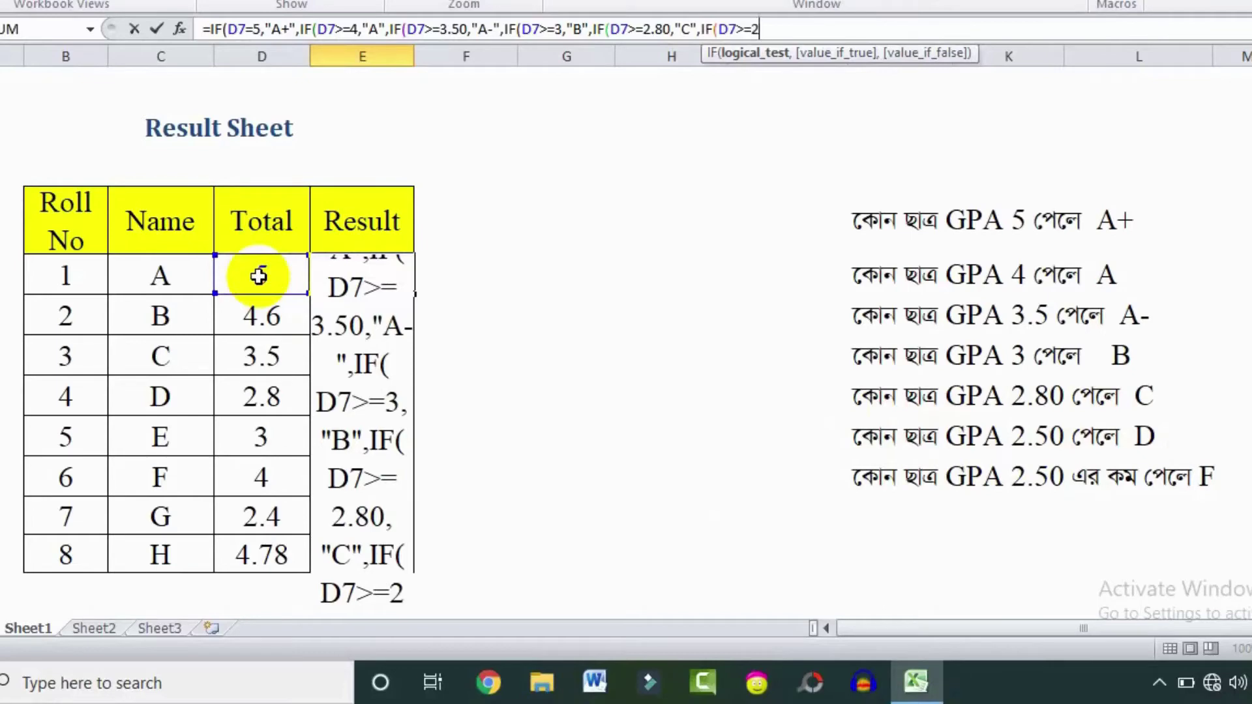
{"action": "type", "text": ".50"}
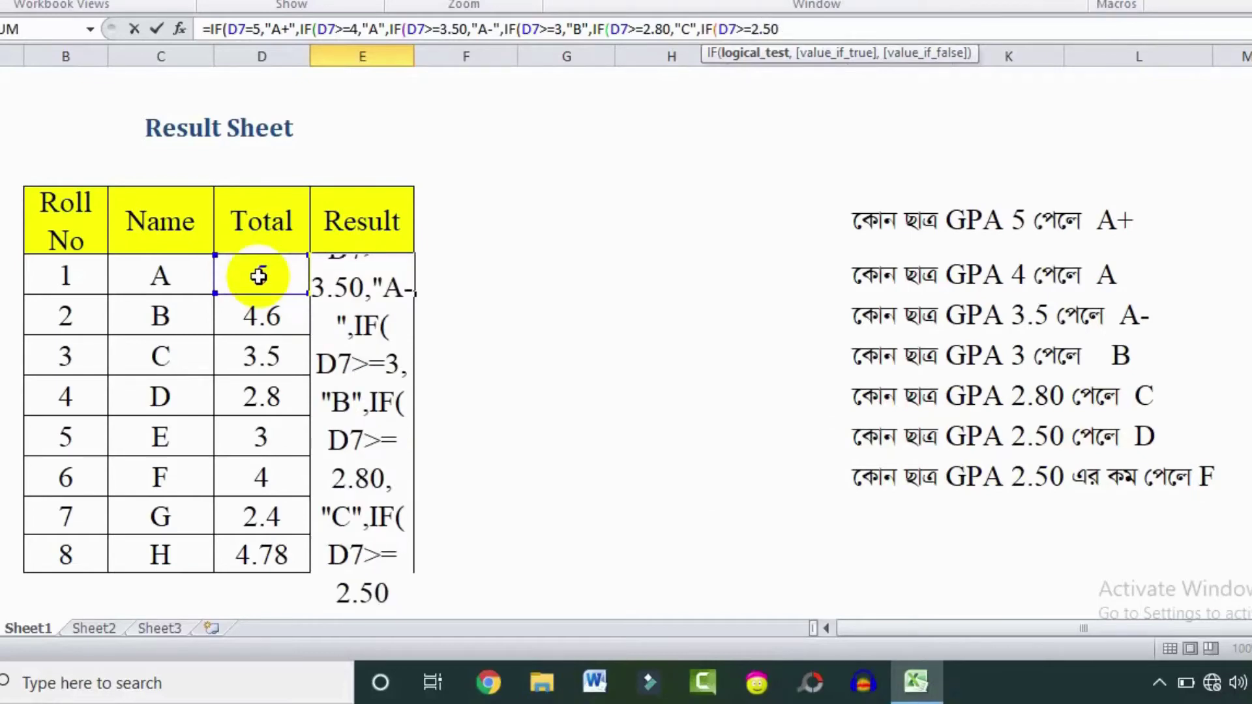
{"action": "type", "text": ","}
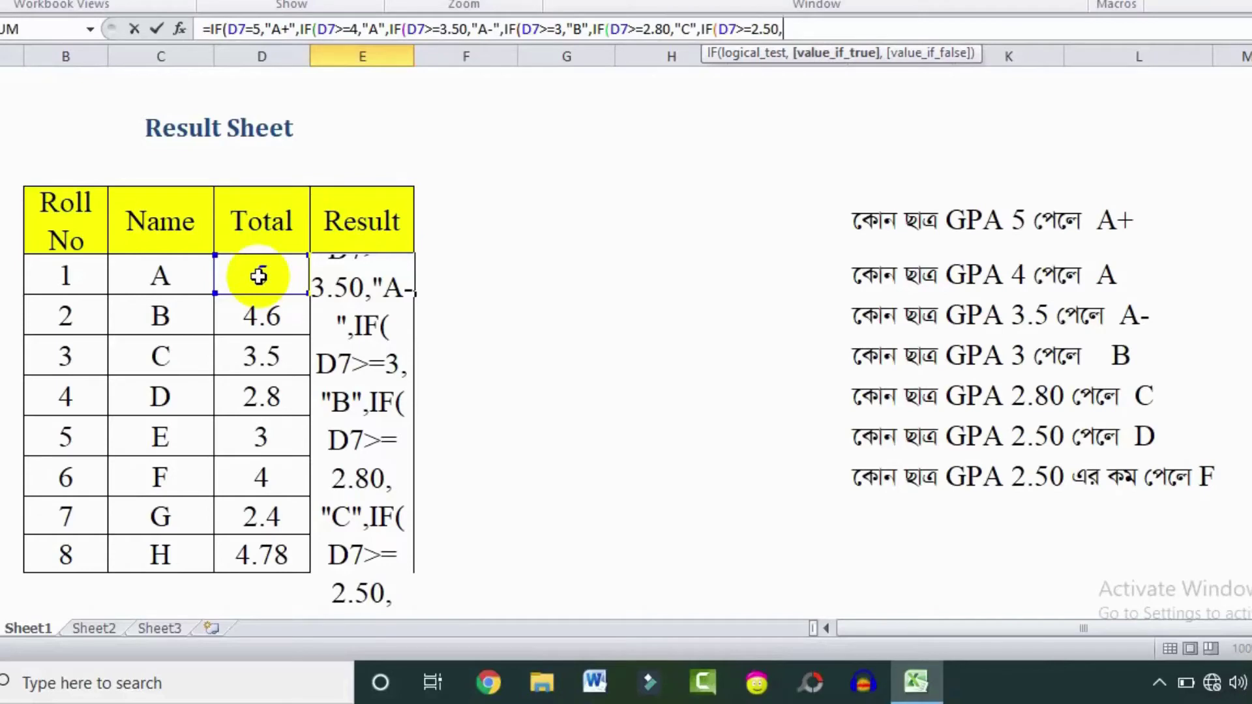
{"action": "type", "text": "\""}
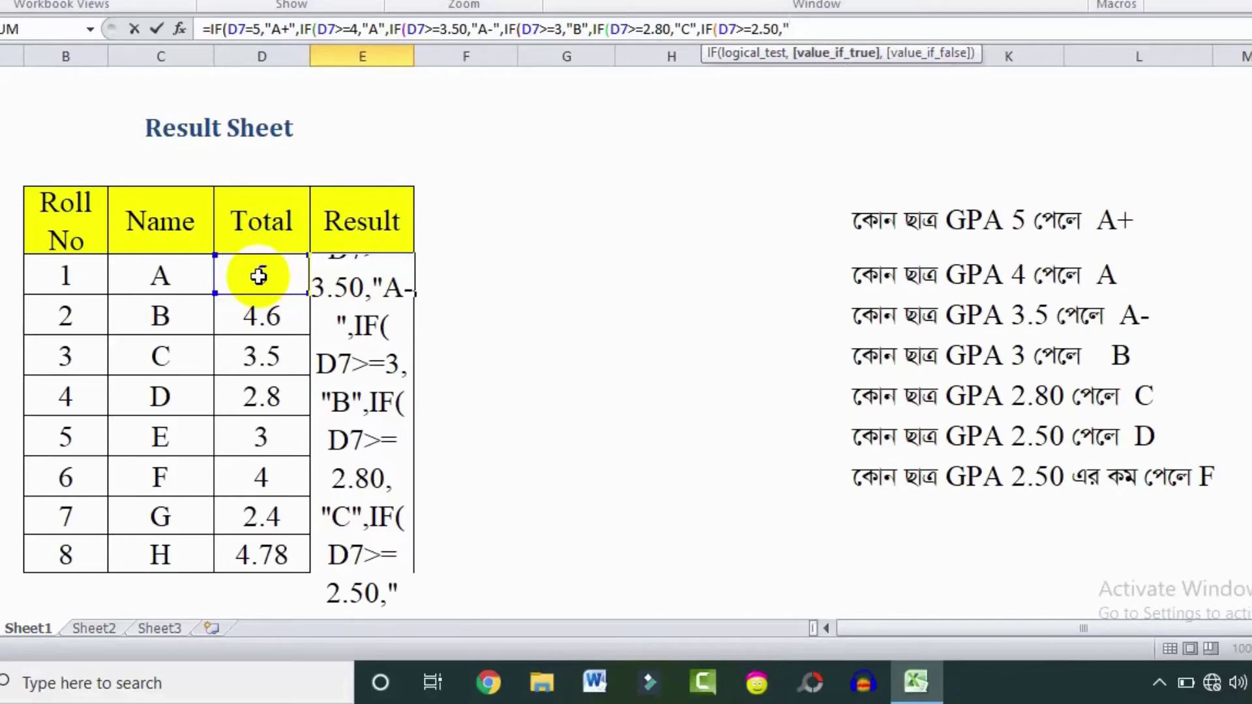
{"action": "type", "text": "D"}
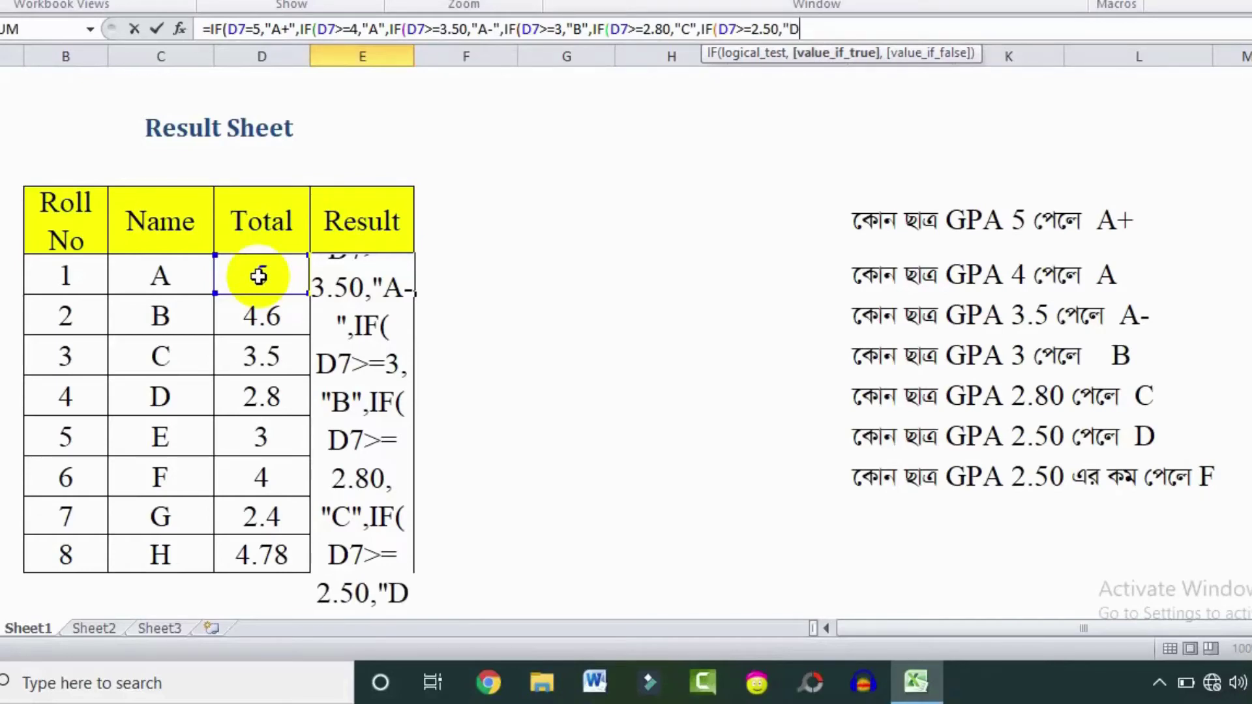
{"action": "type", "text": "\","}
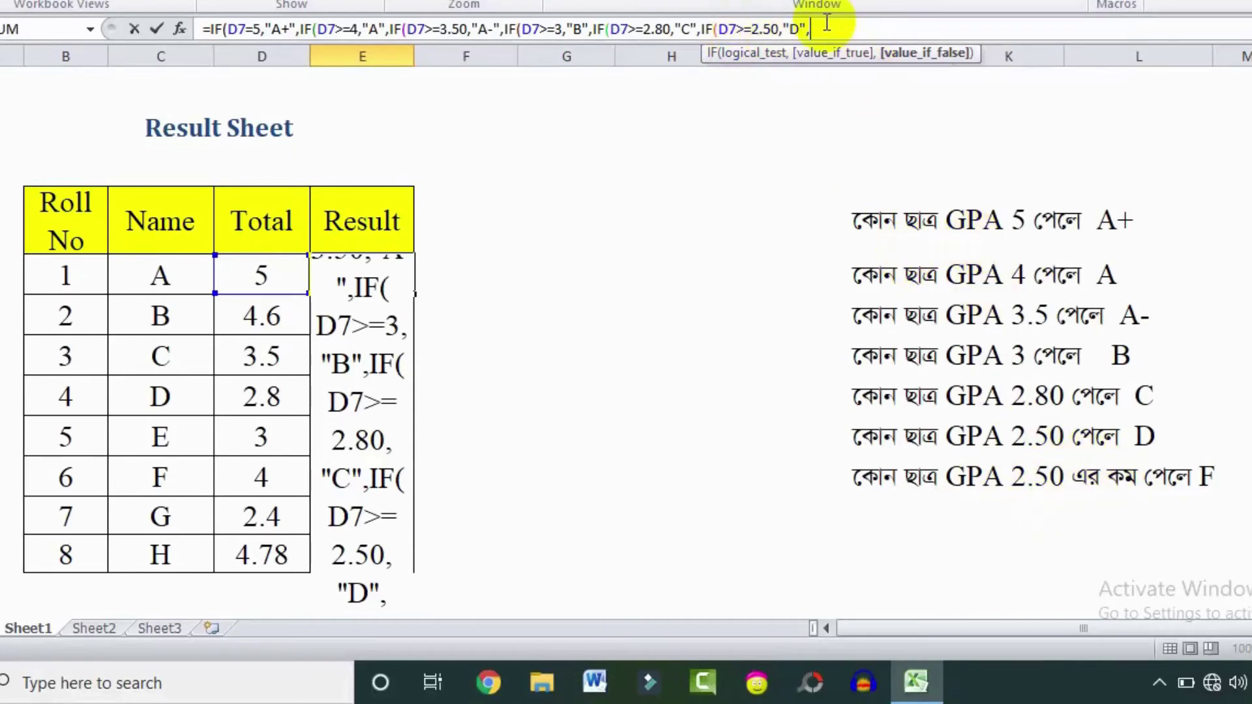
- Nest a seventh IF in the E7 formula, returning "F" when D7<2.50
{"action": "type", "text": "if"}
{"action": "key", "text": "Tab"}
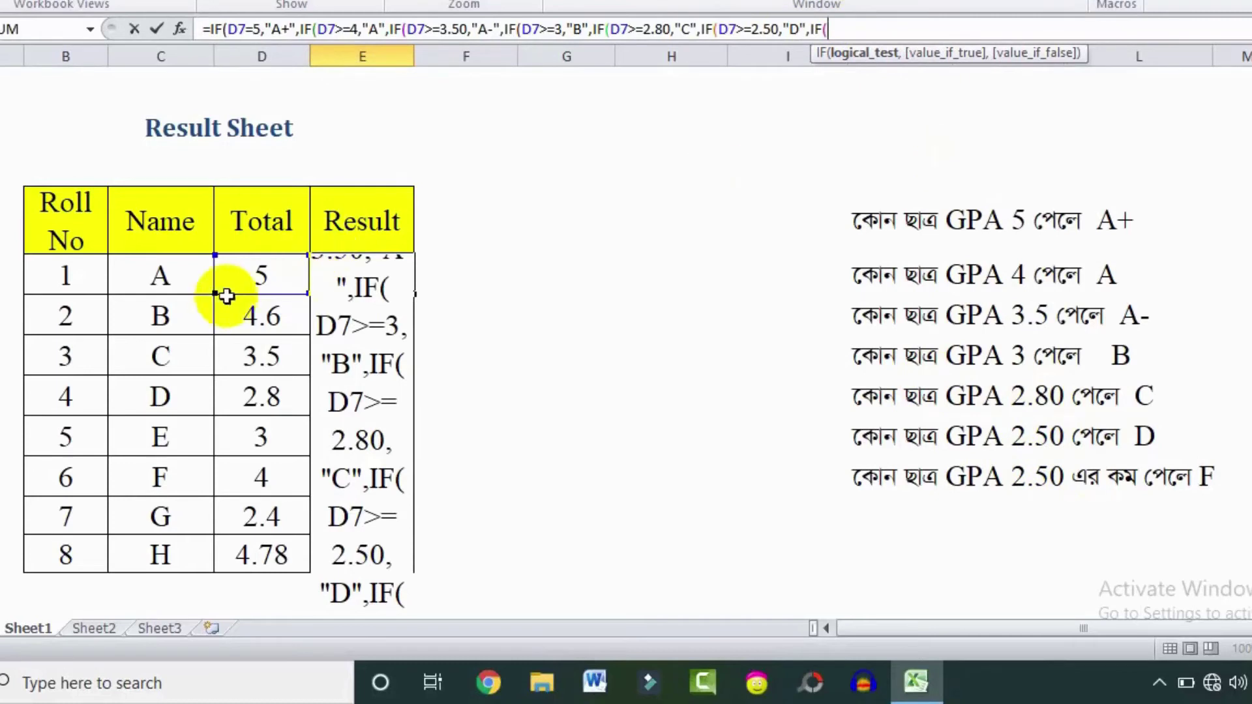
{"action": "left_click", "coordinate": [266, 277]}
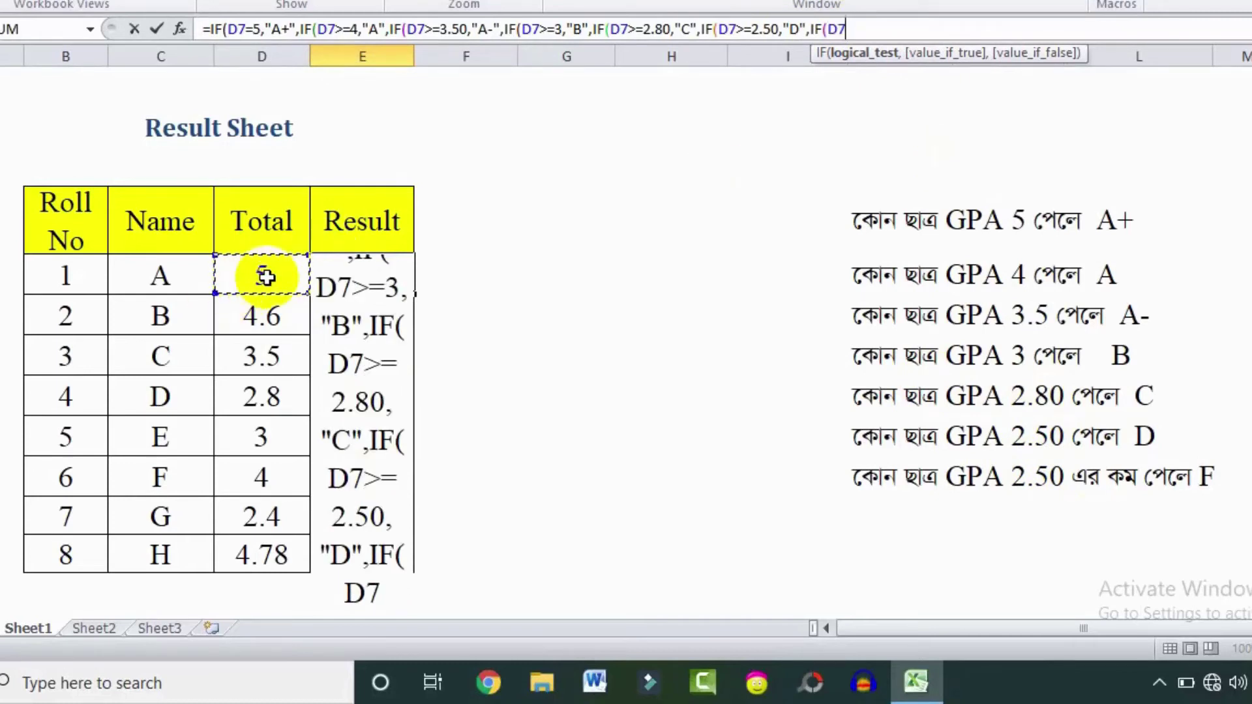
{"action": "type", "text": "<2"}
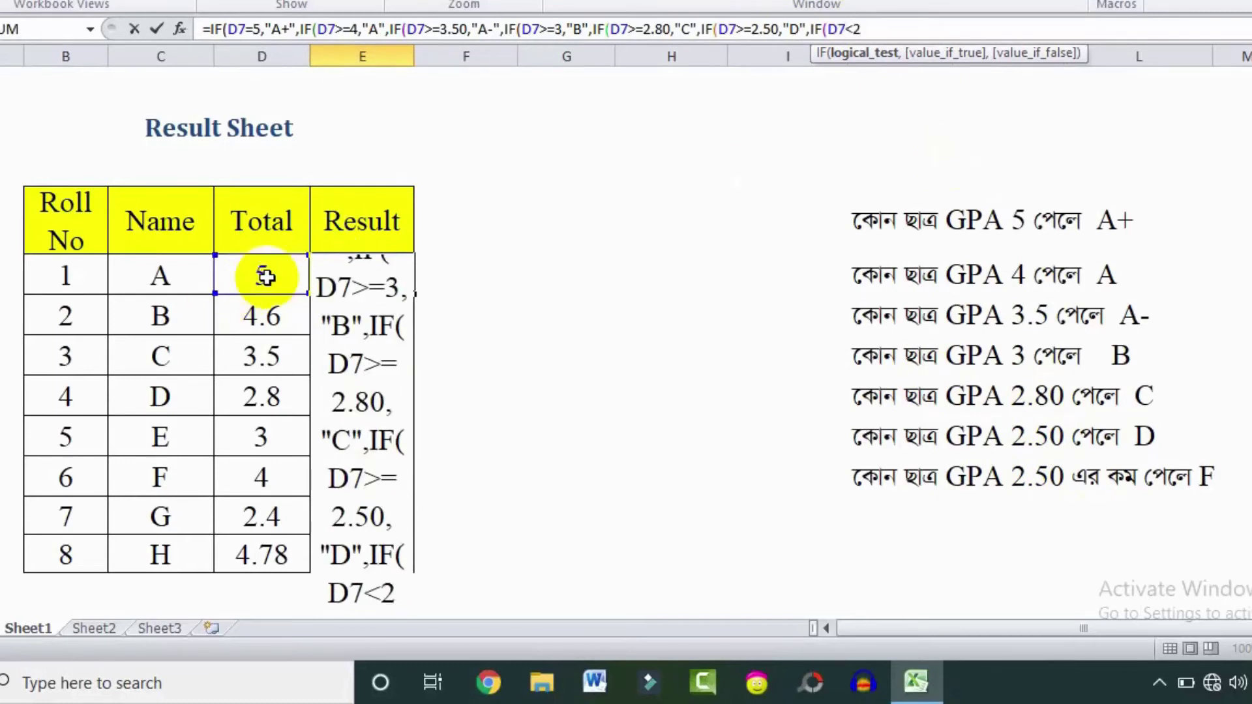
{"action": "type", "text": ".50"}
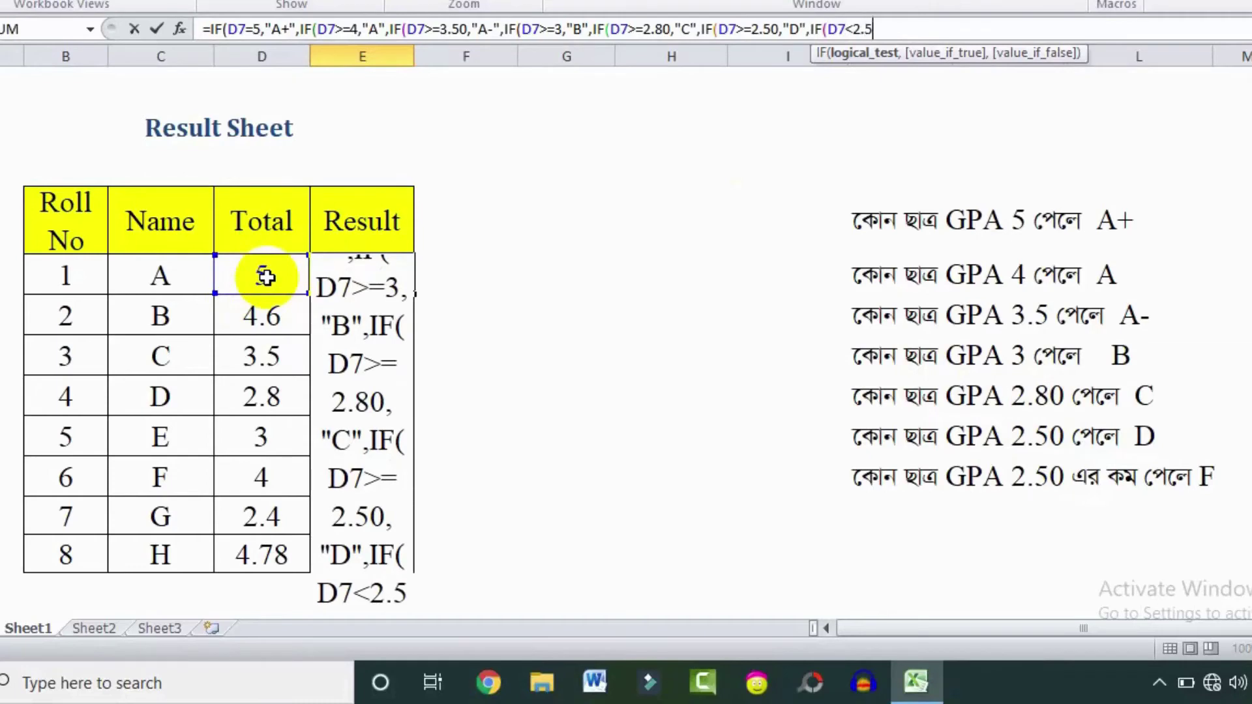
{"action": "type", "text": ","}
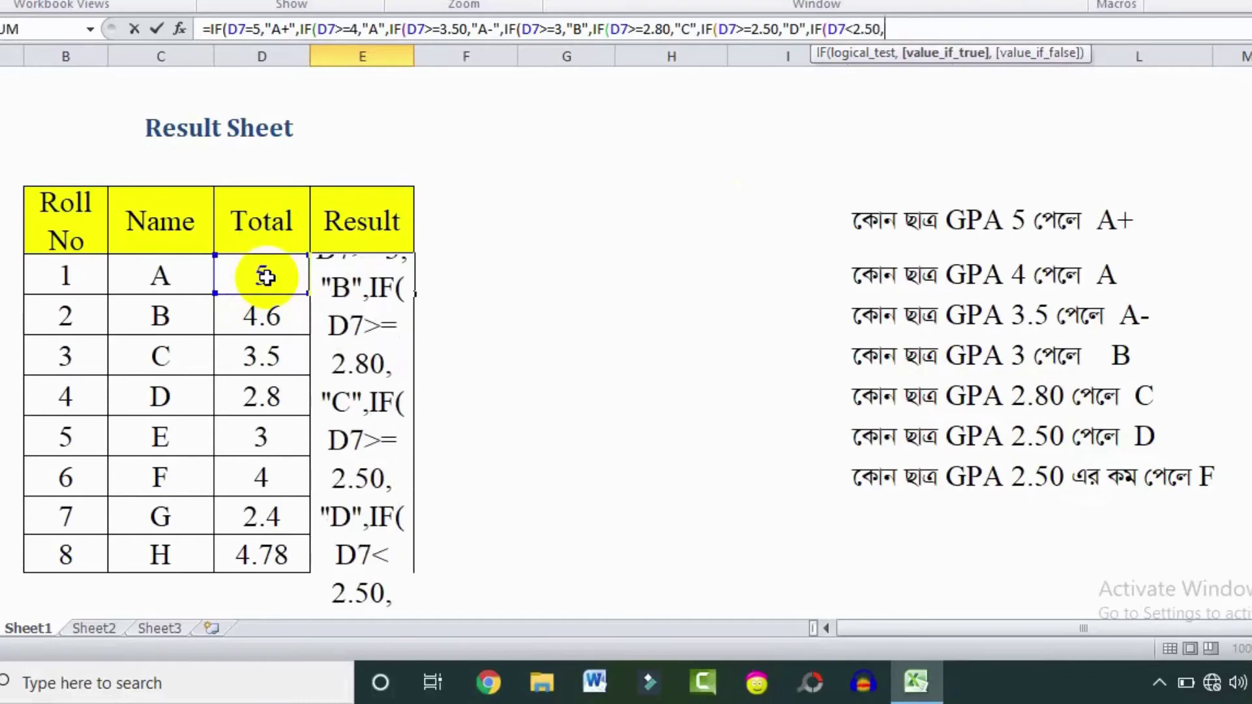
{"action": "type", "text": "\"F"}
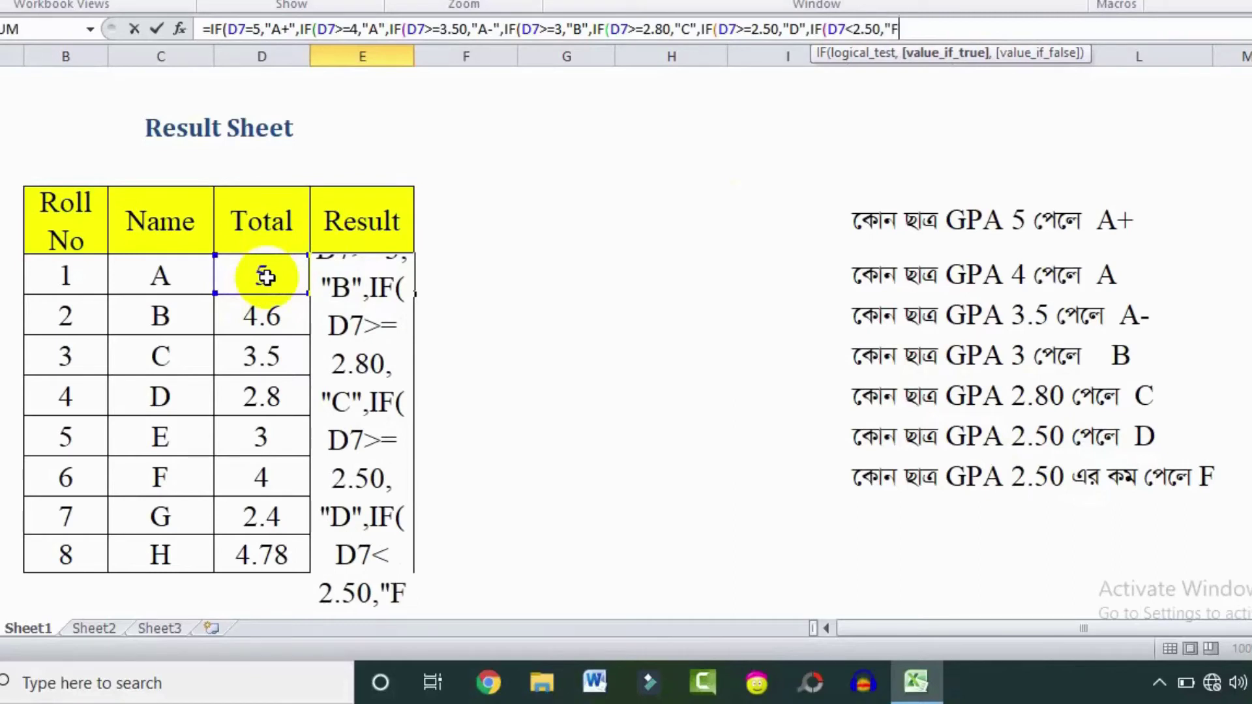
{"action": "type", "text": "\""}
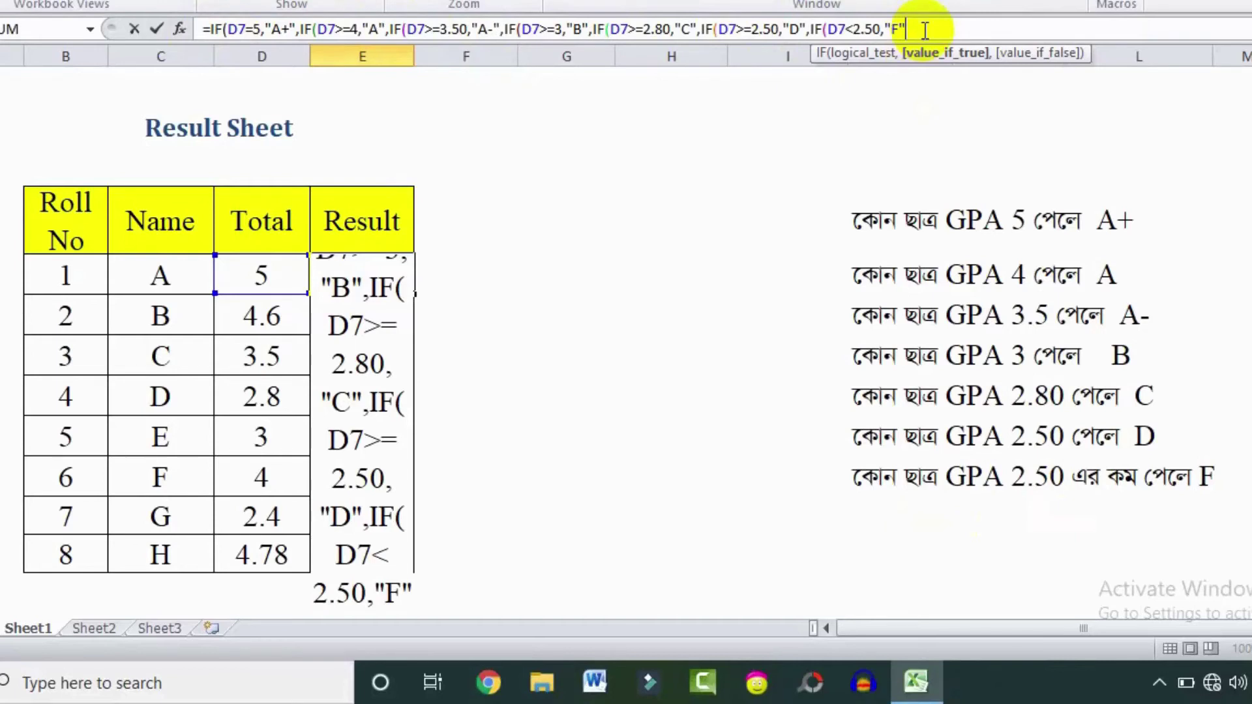
- Close all seven nested IFs with seven closing parentheses and enter the formula in E7
{"action": "type", "text": "))"}
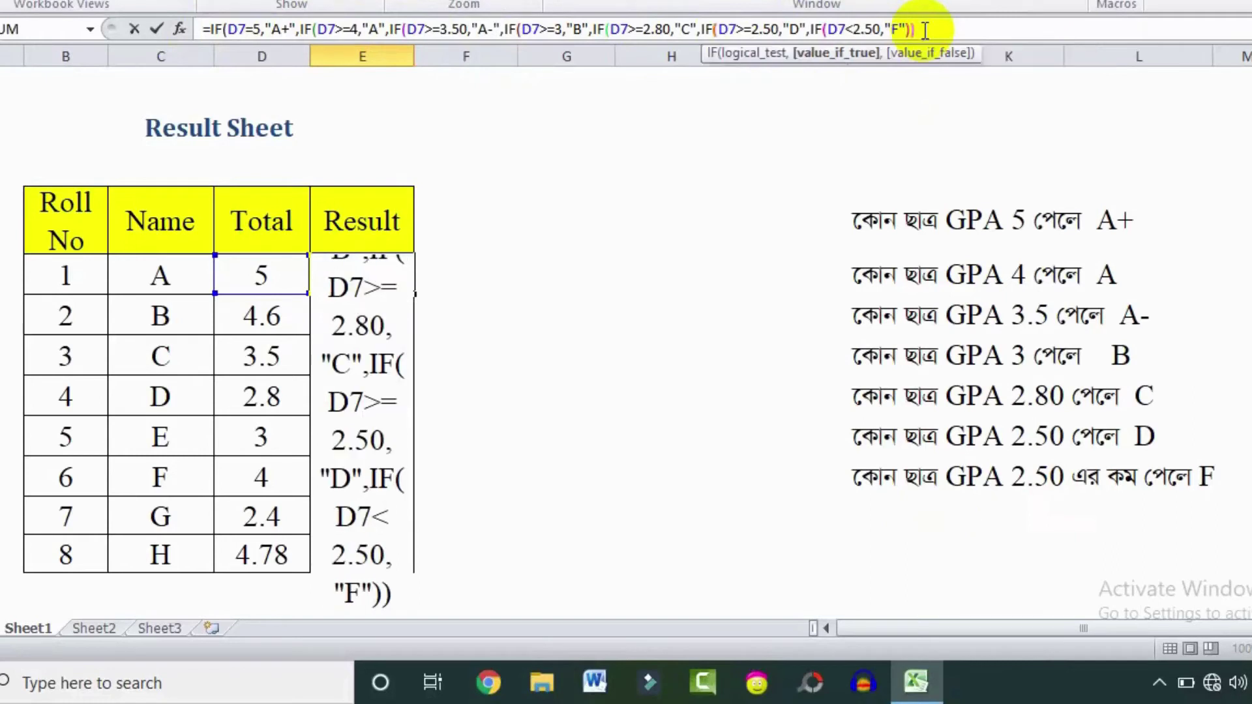
{"action": "type", "text": "))"}
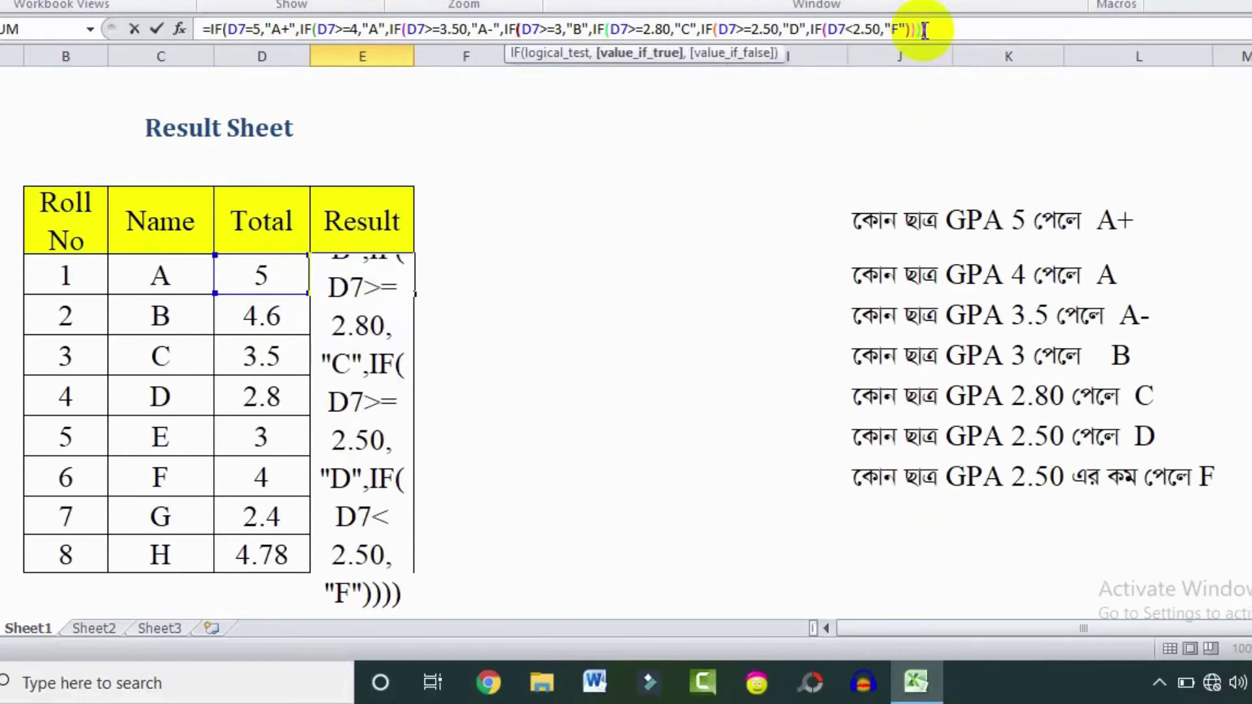
{"action": "type", "text": "))"}
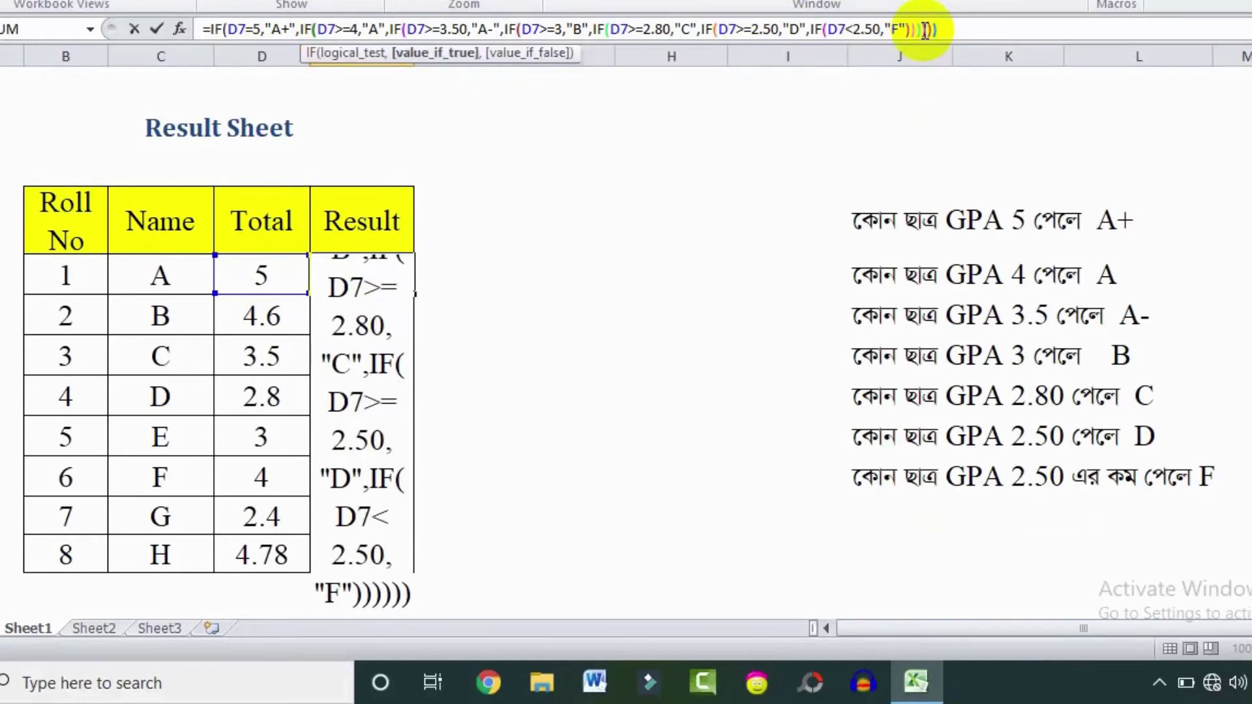
{"action": "type", "text": ")"}
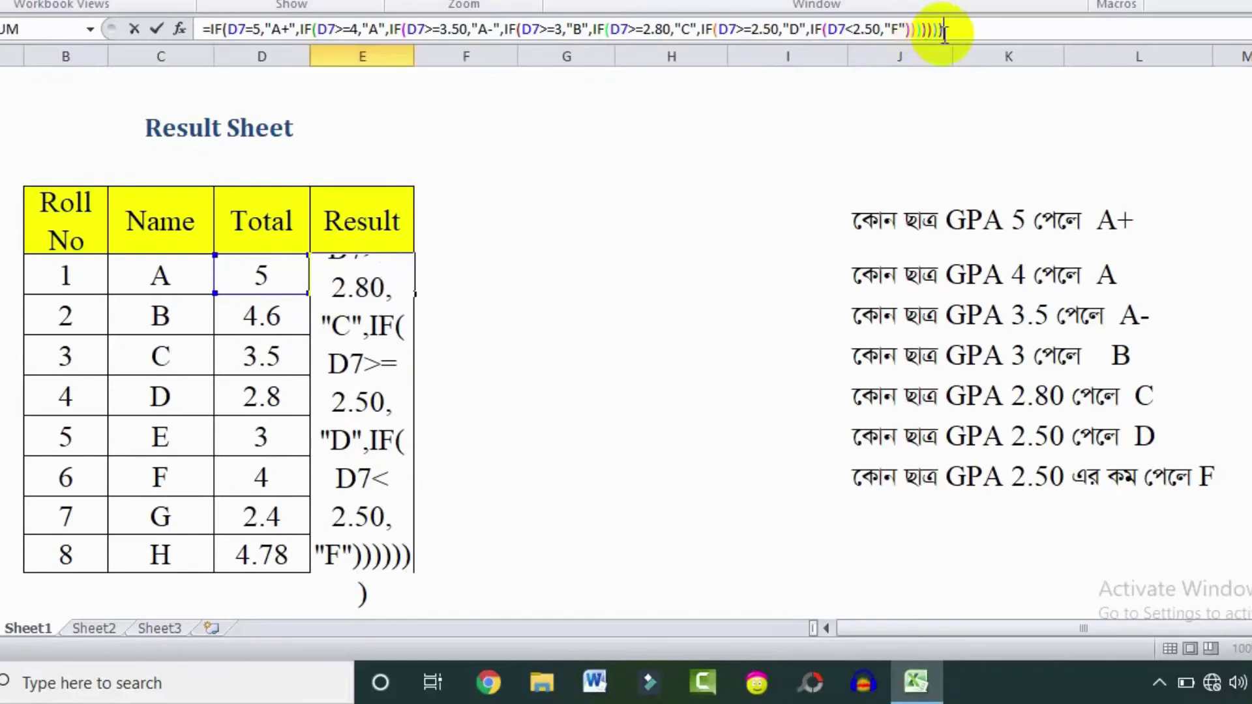
{"action": "key", "text": "BackSpace"}
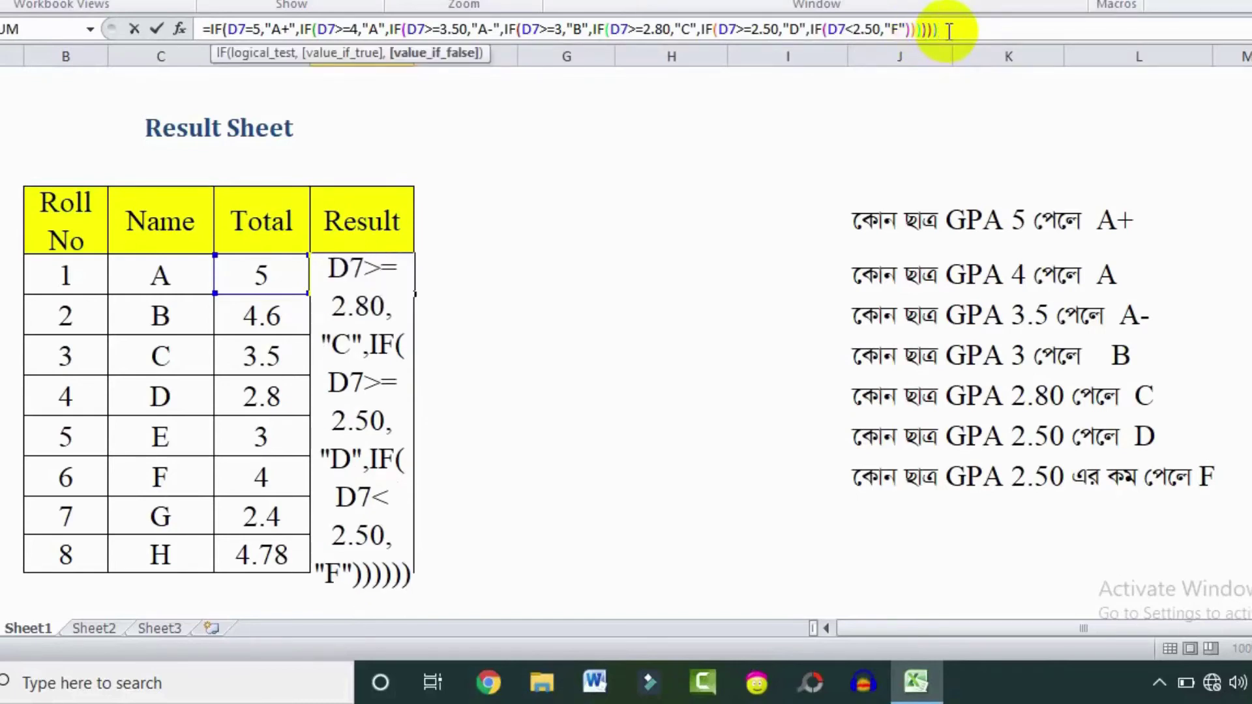
{"action": "type", "text": ")"}
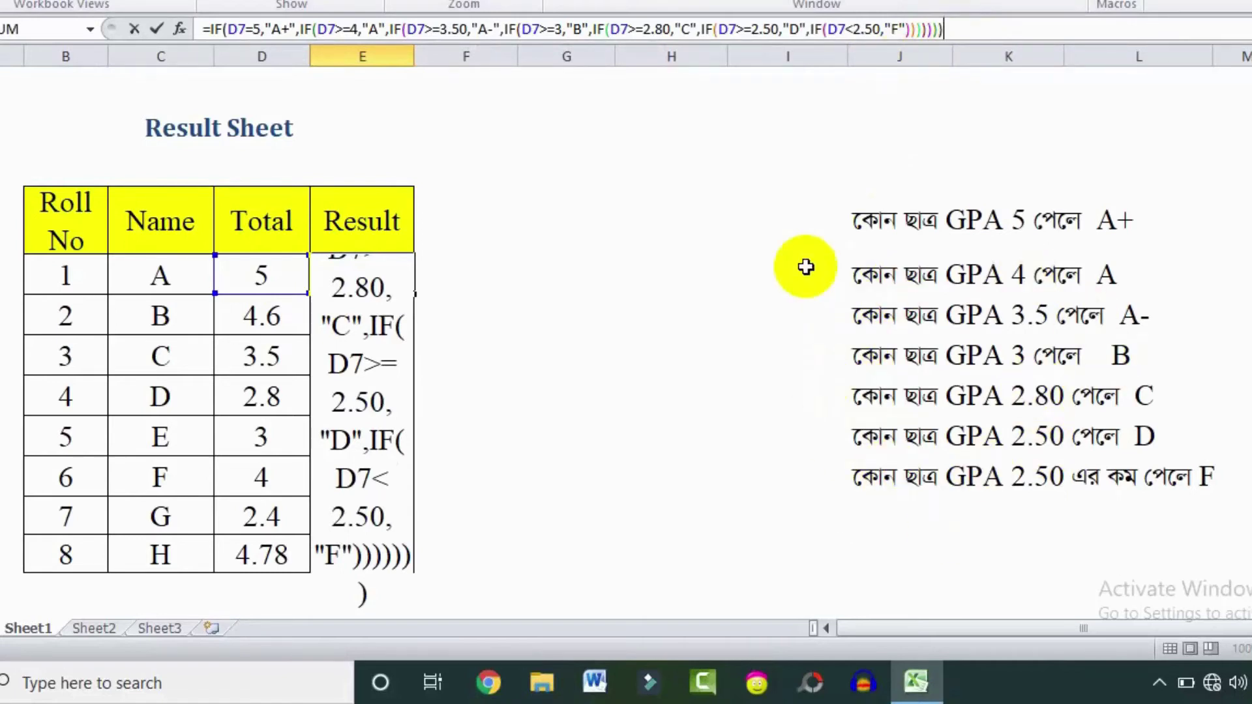
{"action": "key", "text": "Return"}
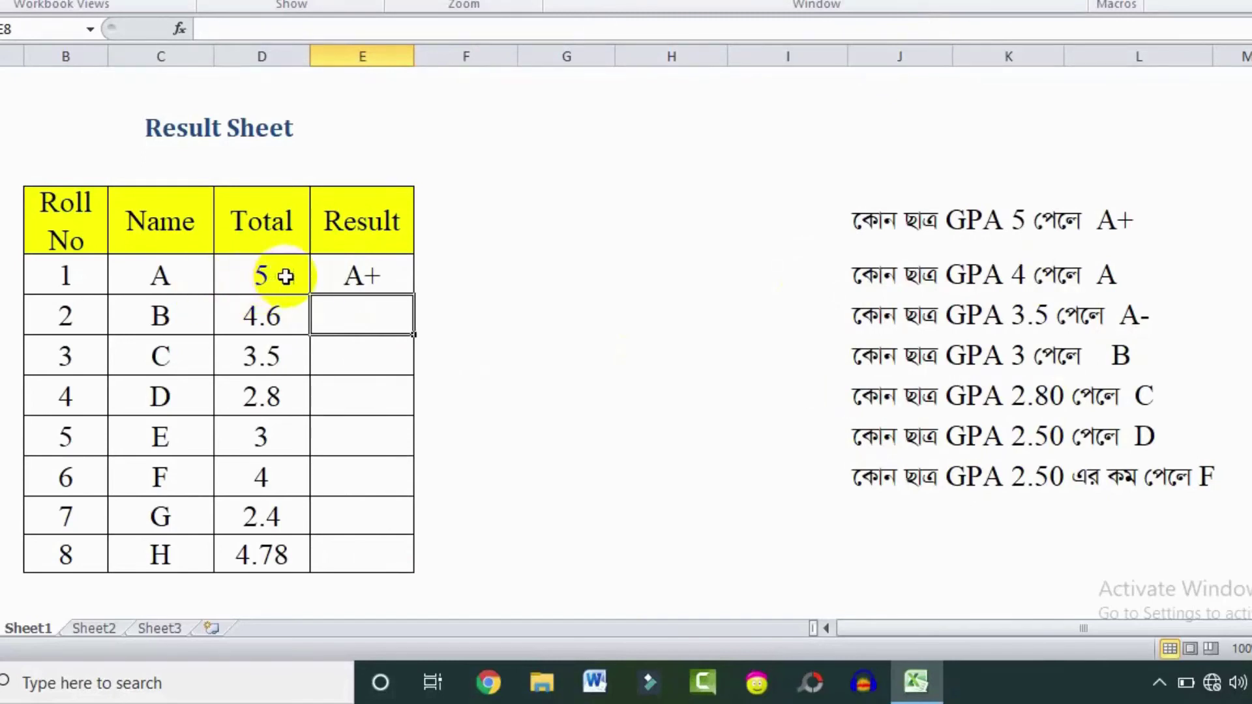
- Check the grade in Result cell E7 against the first student's Total in D7
{"action": "left_click", "coordinate": [380, 278]}
{"action": "left_click", "coordinate": [257, 273]}
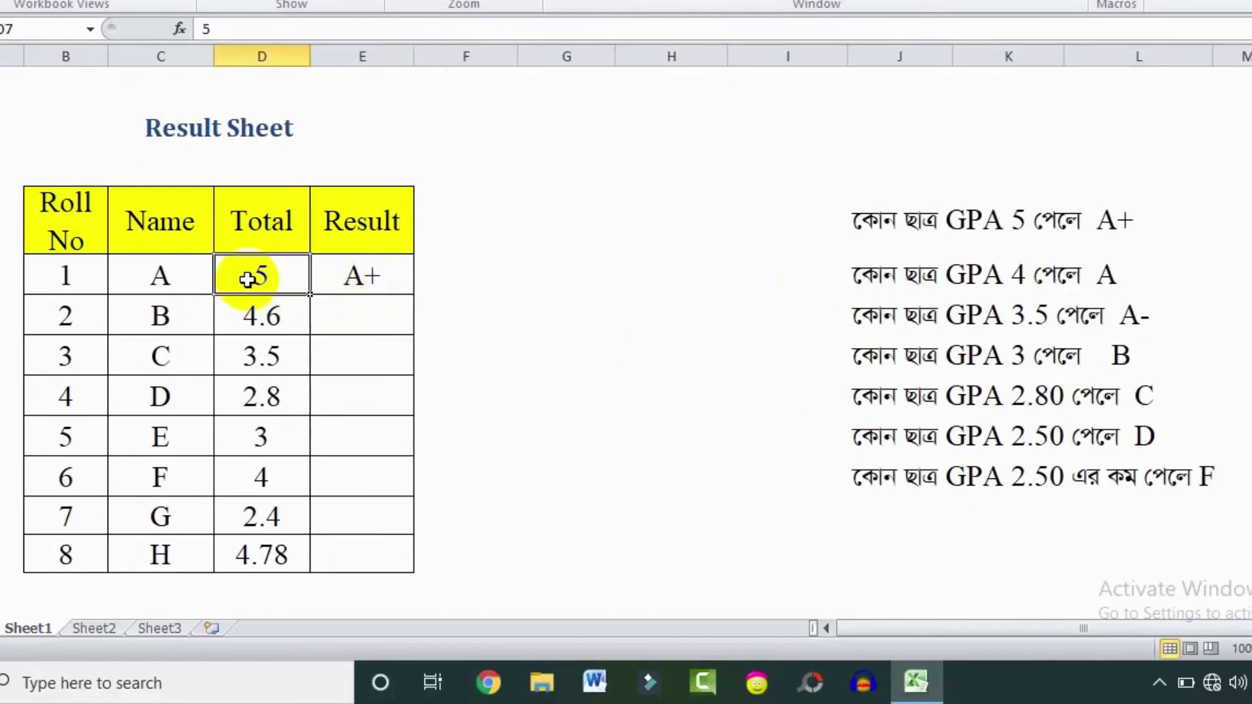
{"action": "left_click", "coordinate": [361, 275]}
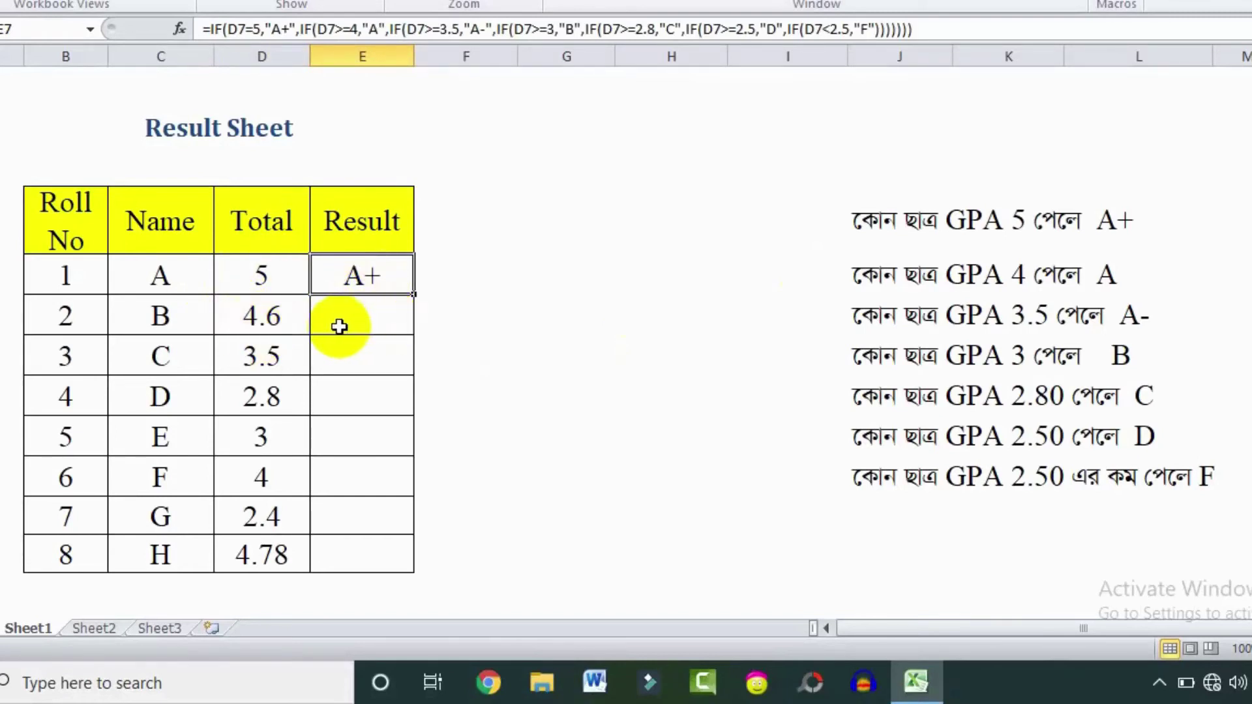
- Fill the grade formula from E7 down the Result column to E14 and check student G's grade against the Total
{"action": "left_click", "coordinate": [364, 320]}
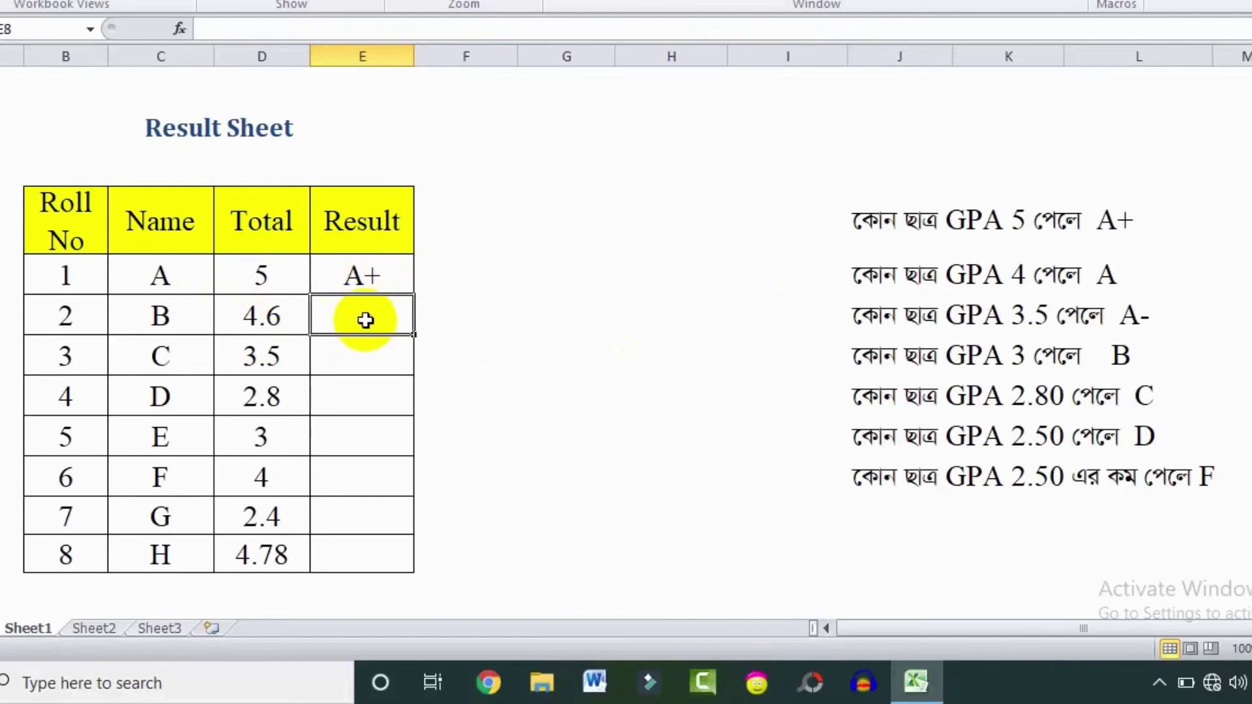
{"action": "left_click", "coordinate": [365, 274]}
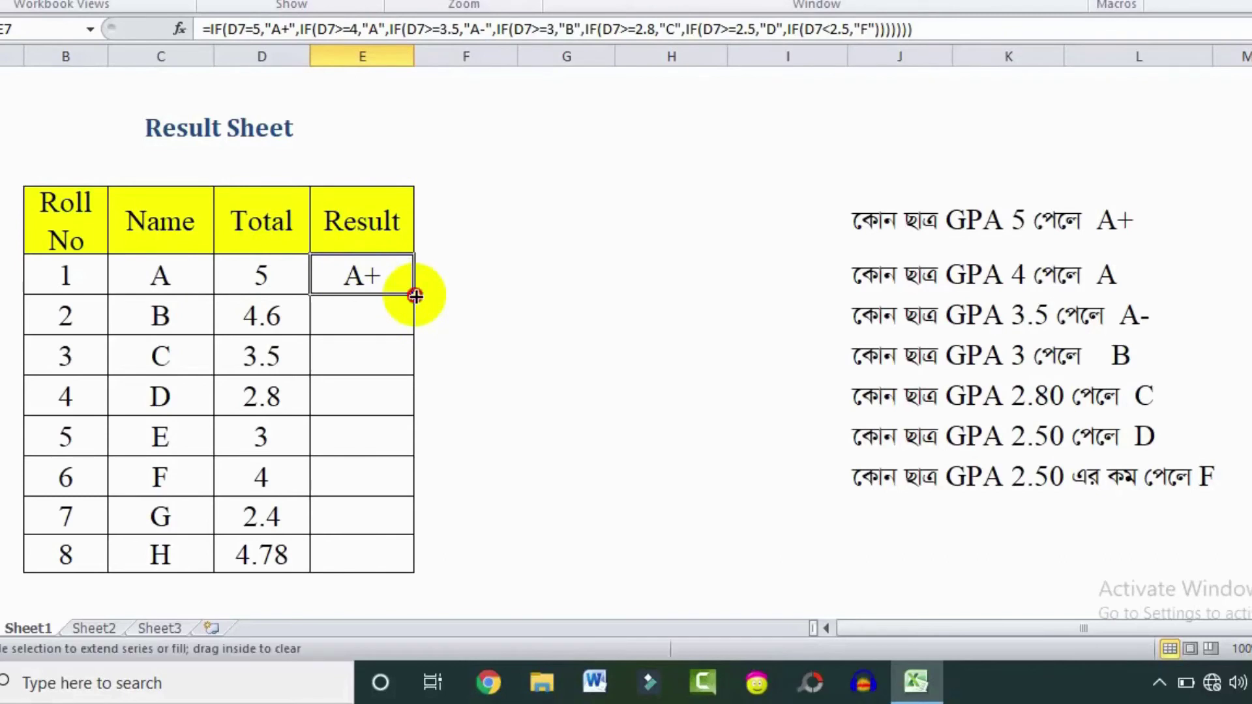
{"action": "left_click_drag", "start_coordinate": [415, 297], "coordinate": [418, 493]}
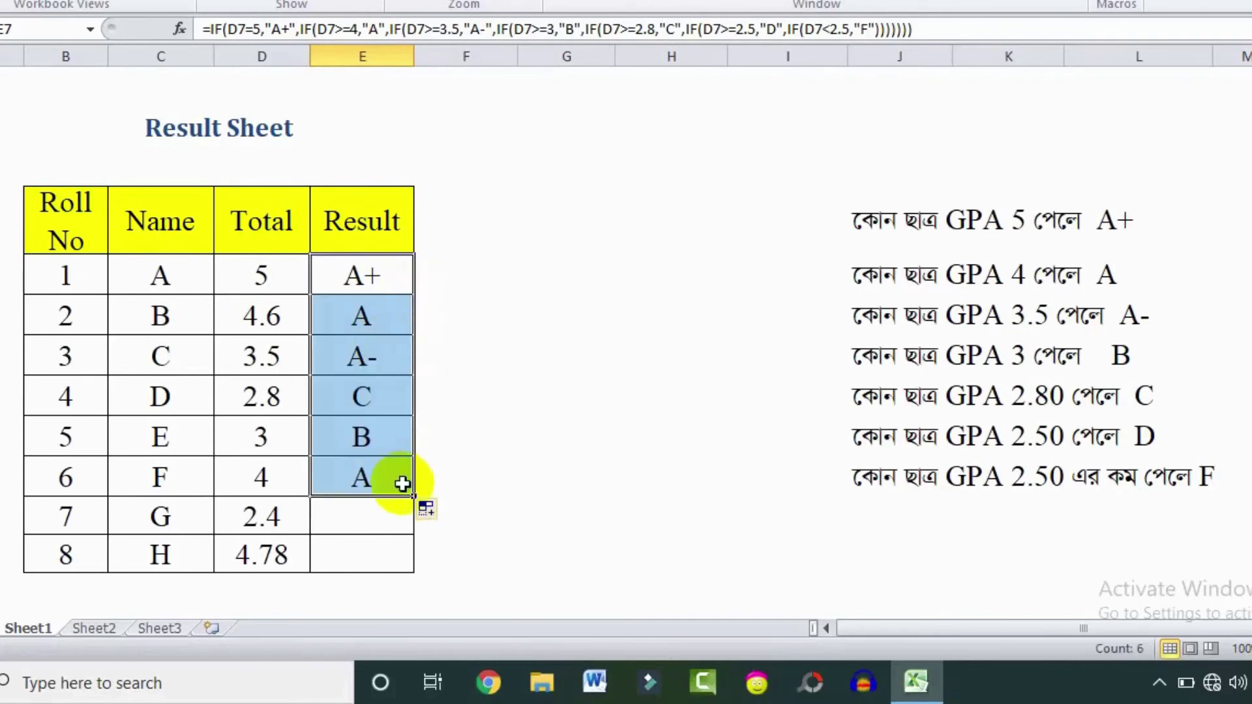
{"action": "left_click_drag", "start_coordinate": [412, 500], "coordinate": [405, 566]}
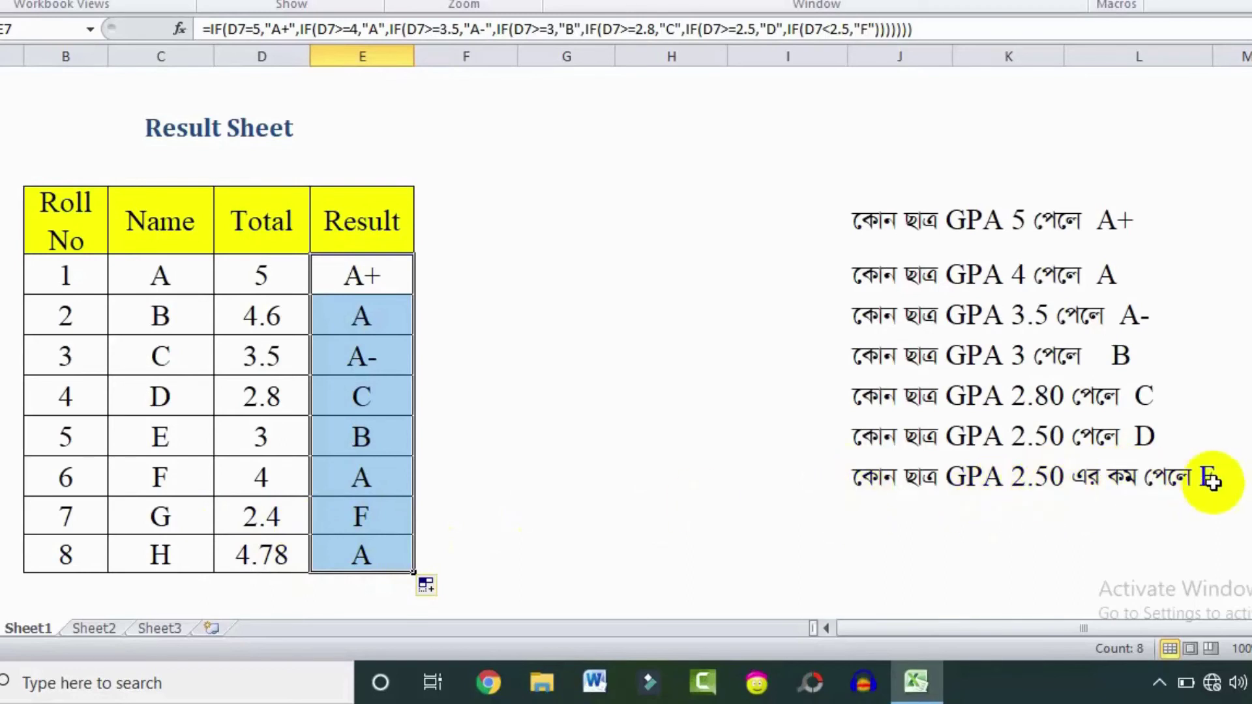
{"action": "left_click", "coordinate": [257, 514]}
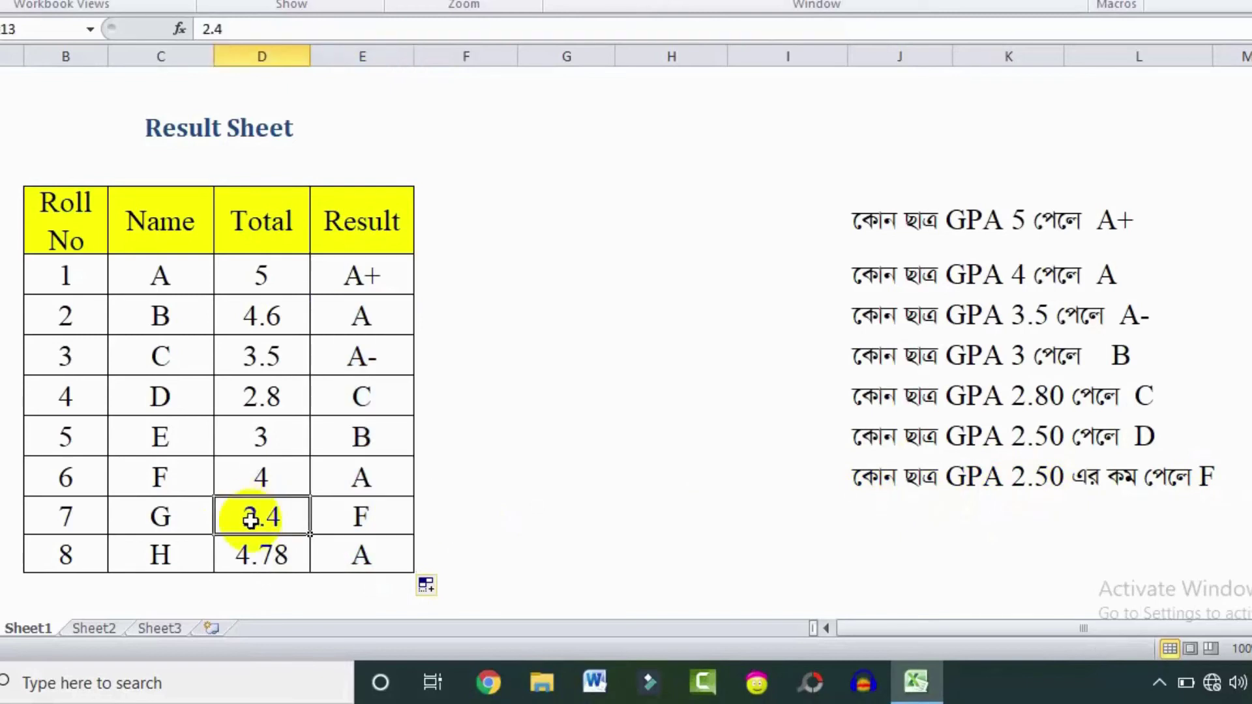
{"action": "left_click", "coordinate": [466, 552]}
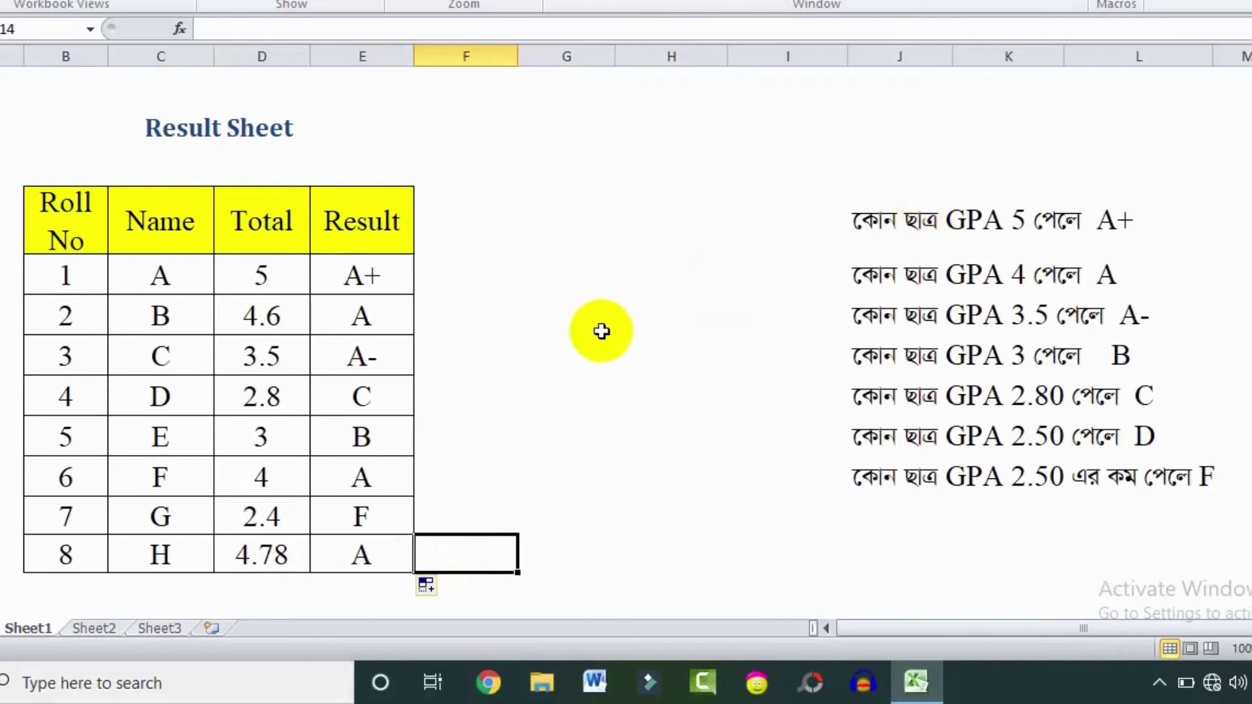
{"action": "left_click", "coordinate": [551, 424]}
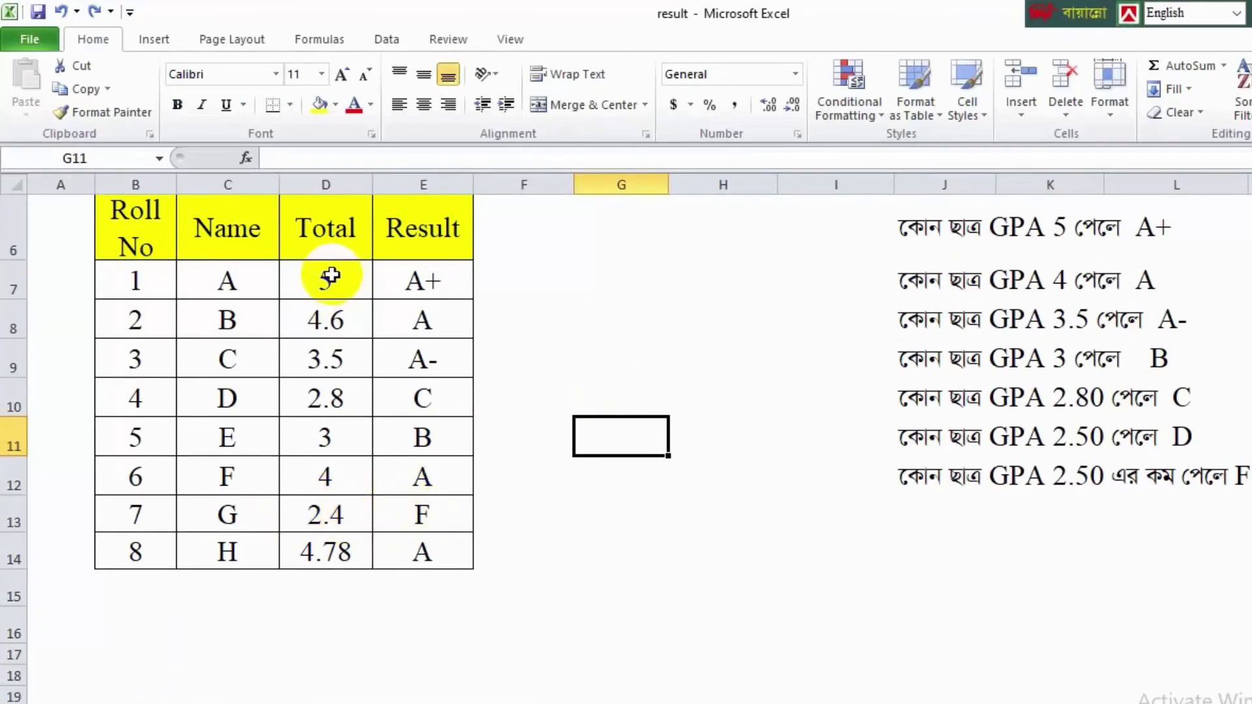
- Add a Less Than highlight rule to Totals D7:D14 for values below 2.50, using Light Red Fill with Dark Red Text
{"action": "left_click_drag", "start_coordinate": [331, 277], "coordinate": [332, 545]}
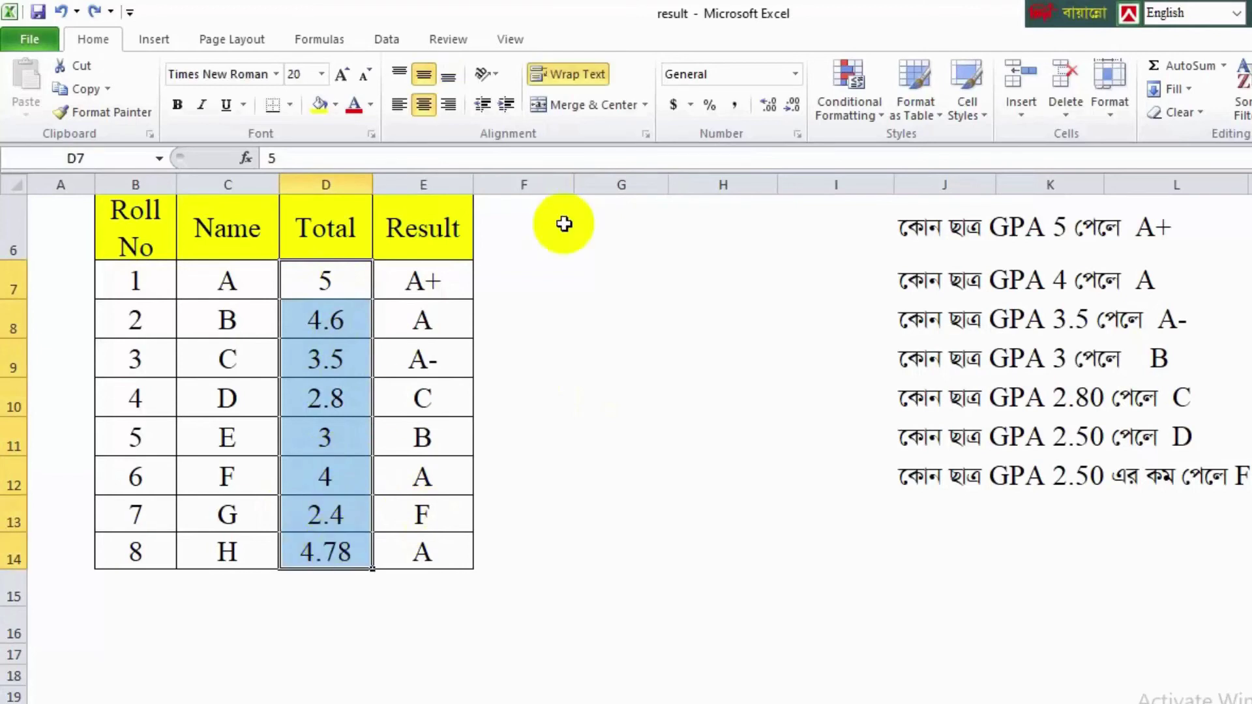
{"action": "left_click", "coordinate": [854, 105]}
{"action": "mouse_move", "coordinate": [905, 160]}
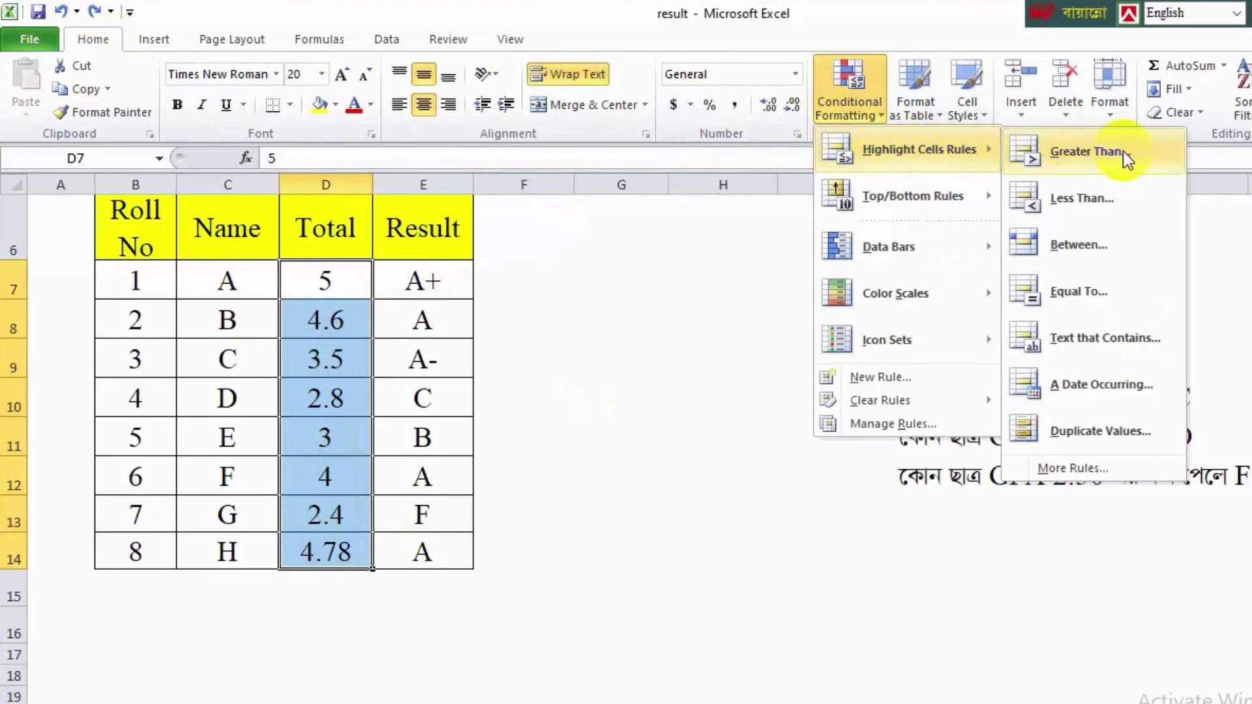
{"action": "left_click", "coordinate": [1075, 201]}
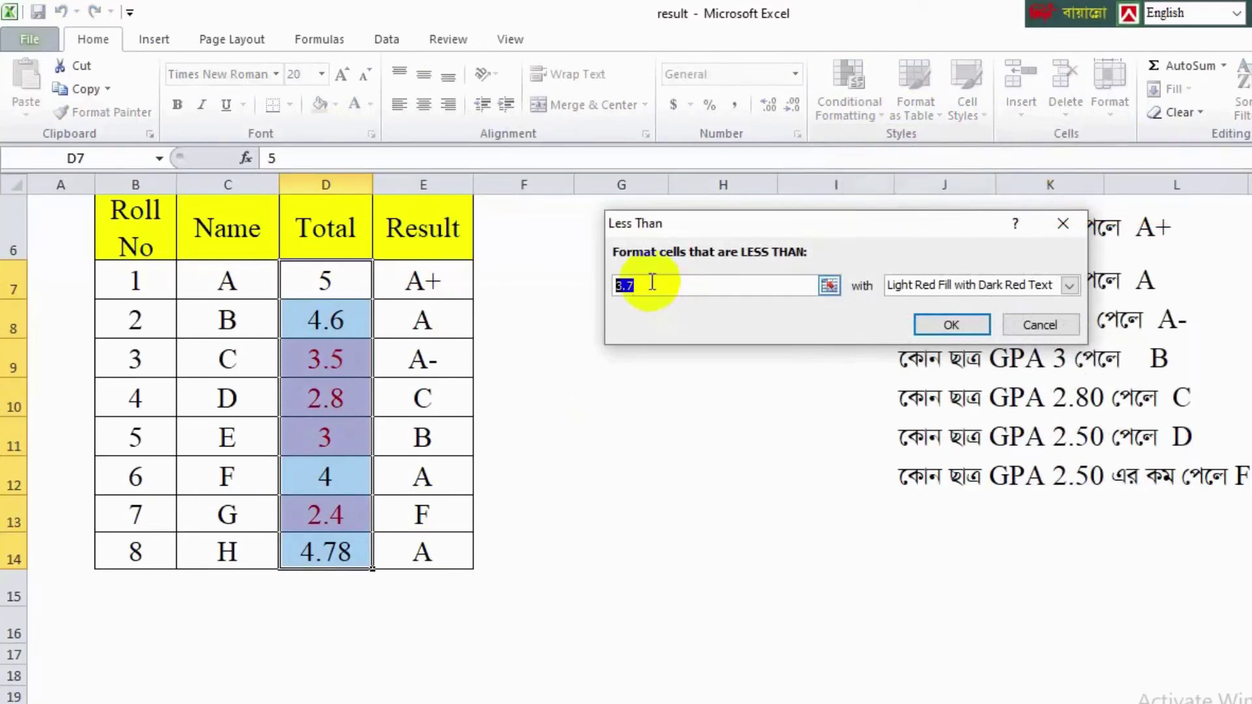
{"action": "type", "text": "="}
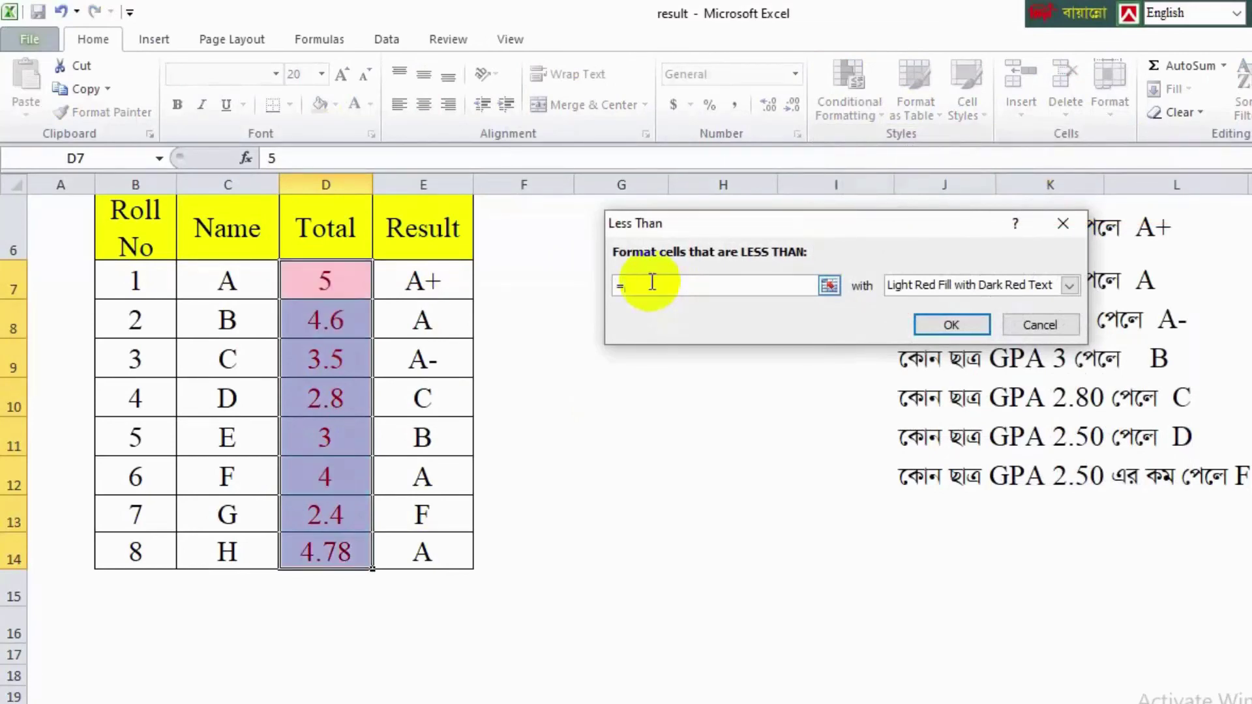
{"action": "type", "text": "2"}
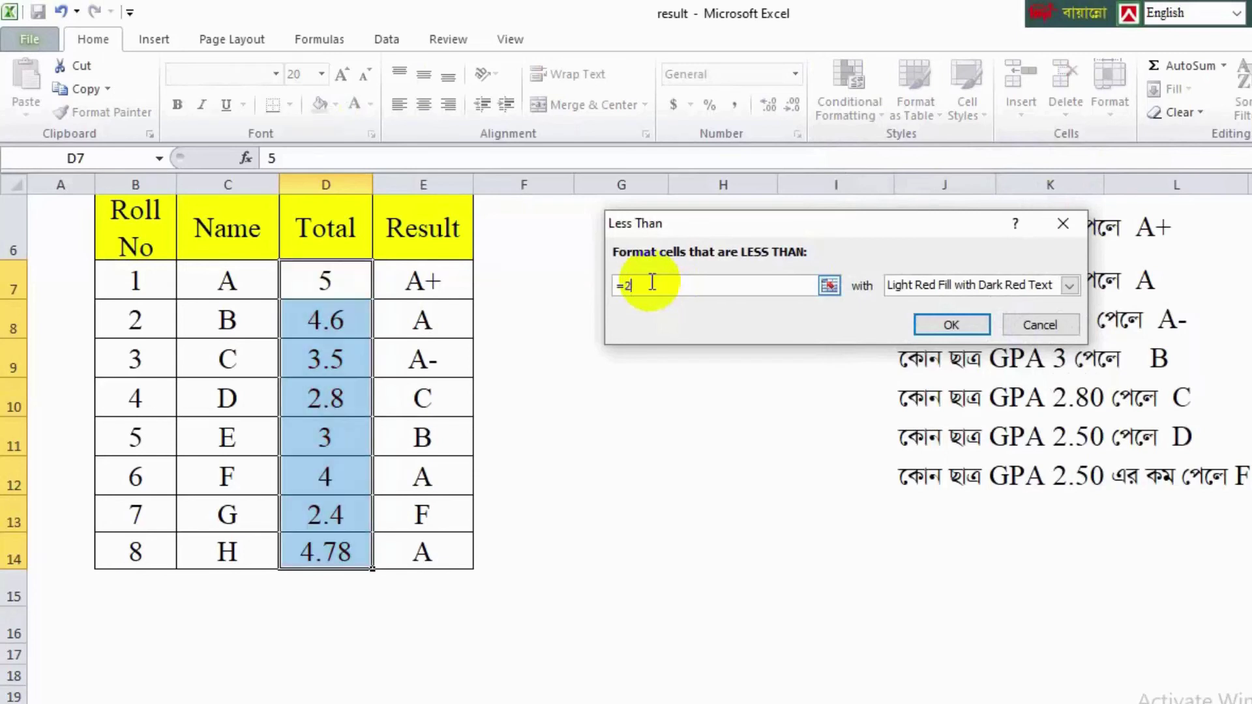
{"action": "type", "text": ".5"}
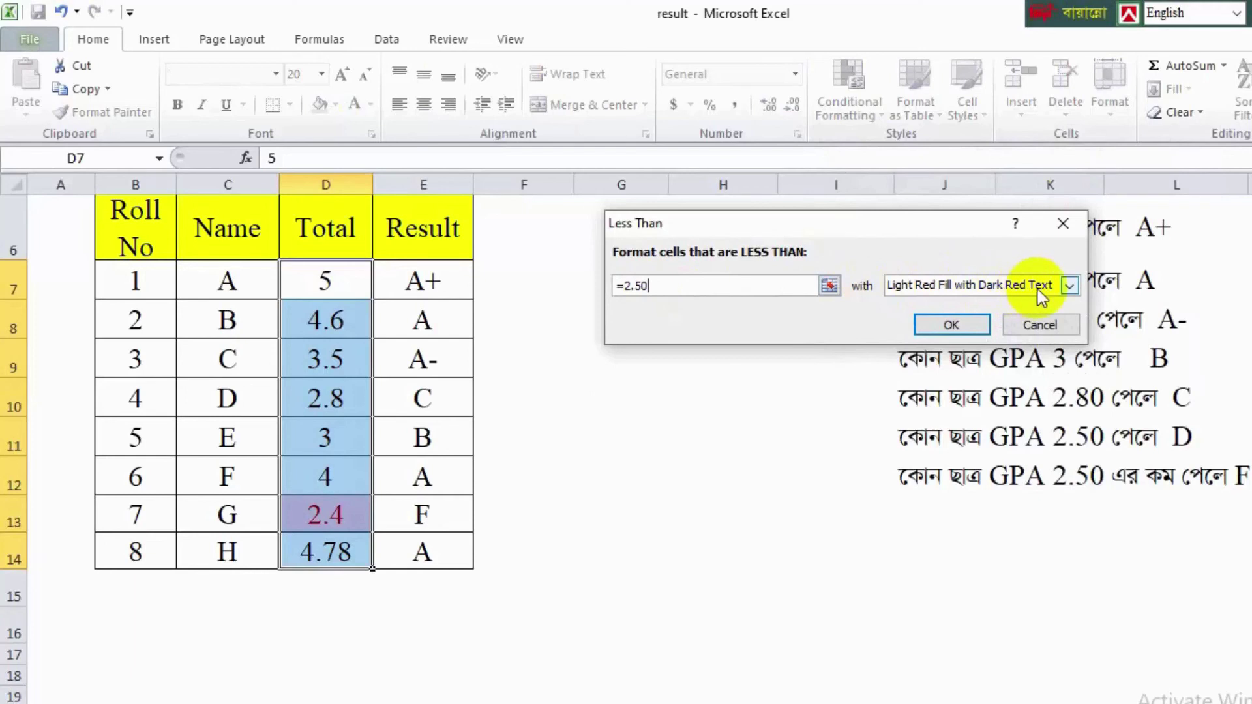
{"action": "left_click", "coordinate": [942, 328]}
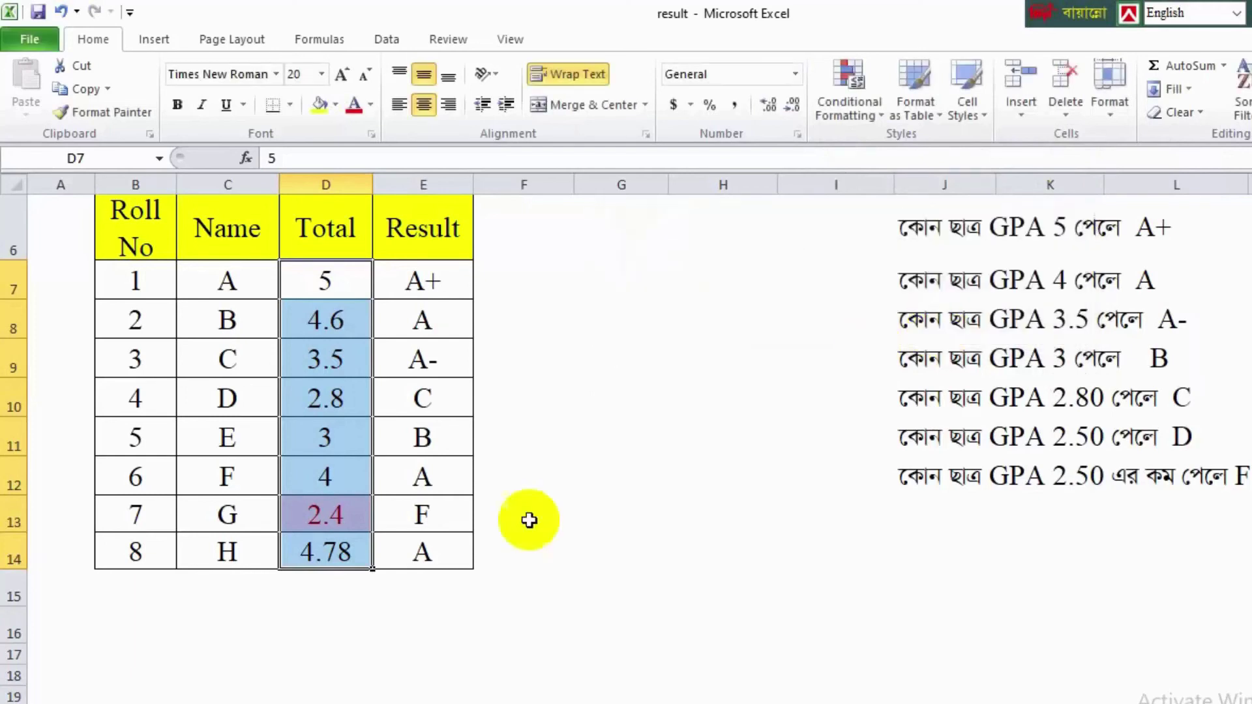
{"action": "left_click", "coordinate": [518, 540]}
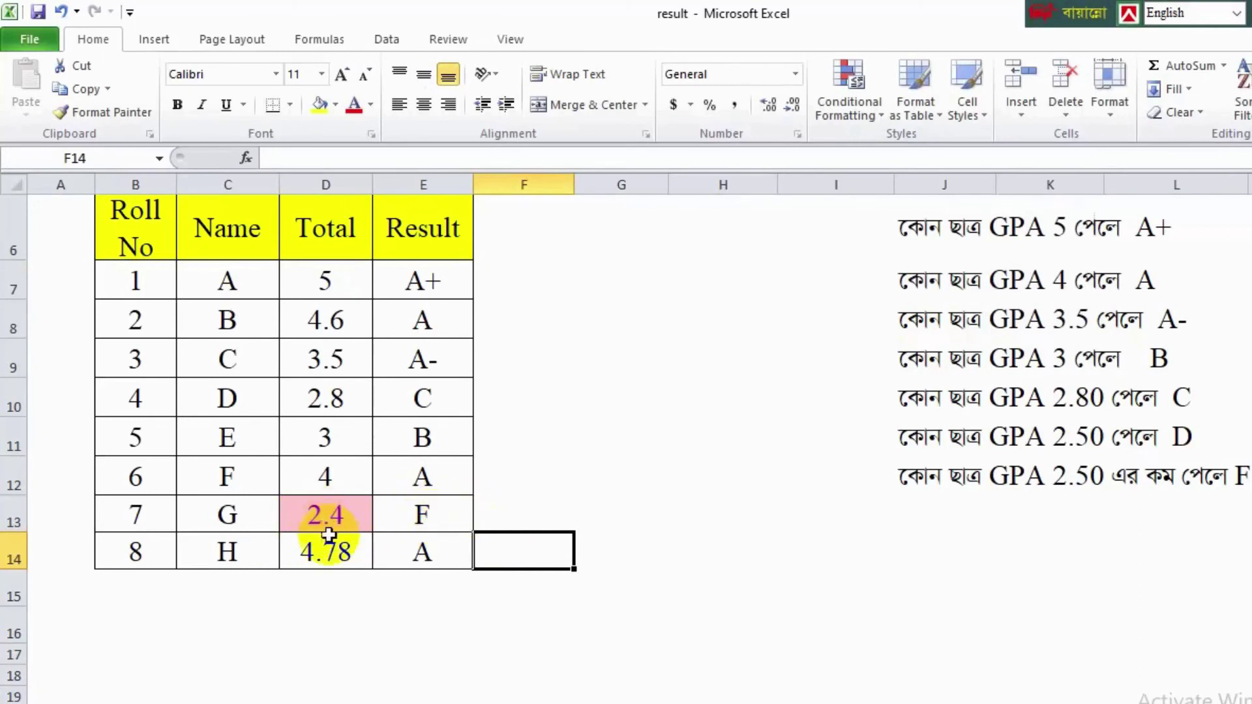
- Enter a test Total of 2.30 in D15 below the table and check its highlight and grade
{"action": "left_click", "coordinate": [312, 622]}
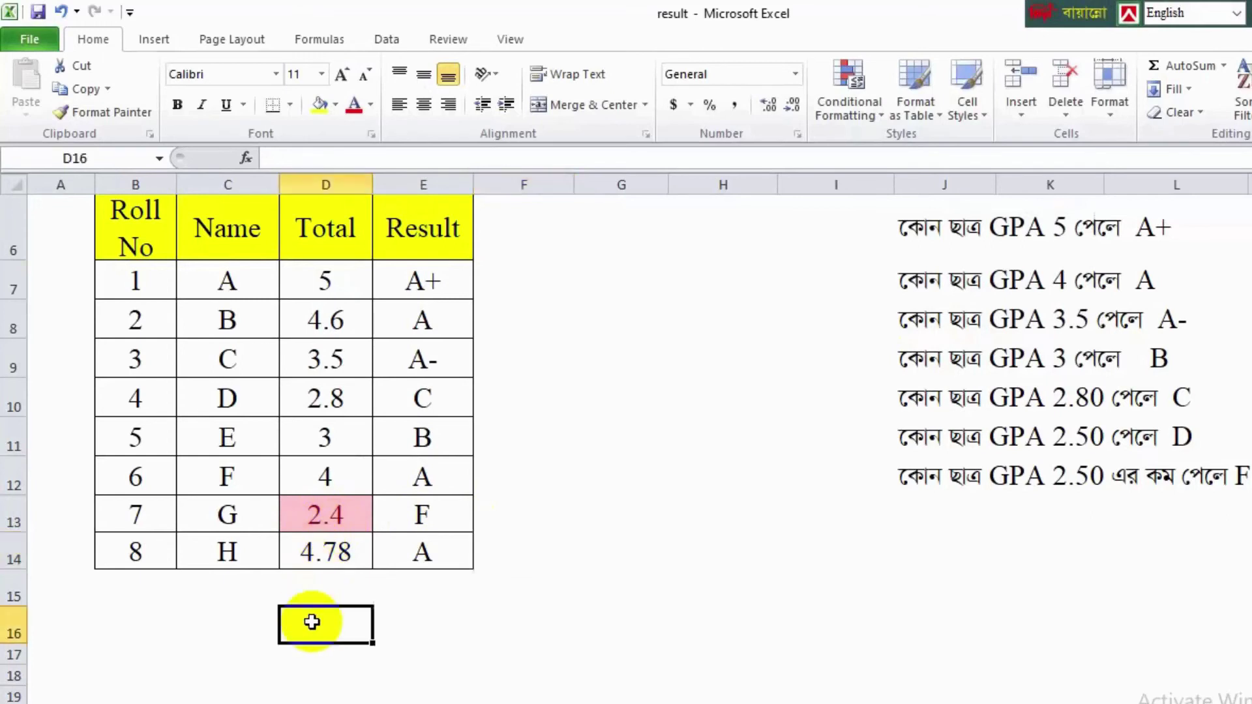
{"action": "left_click", "coordinate": [326, 585]}
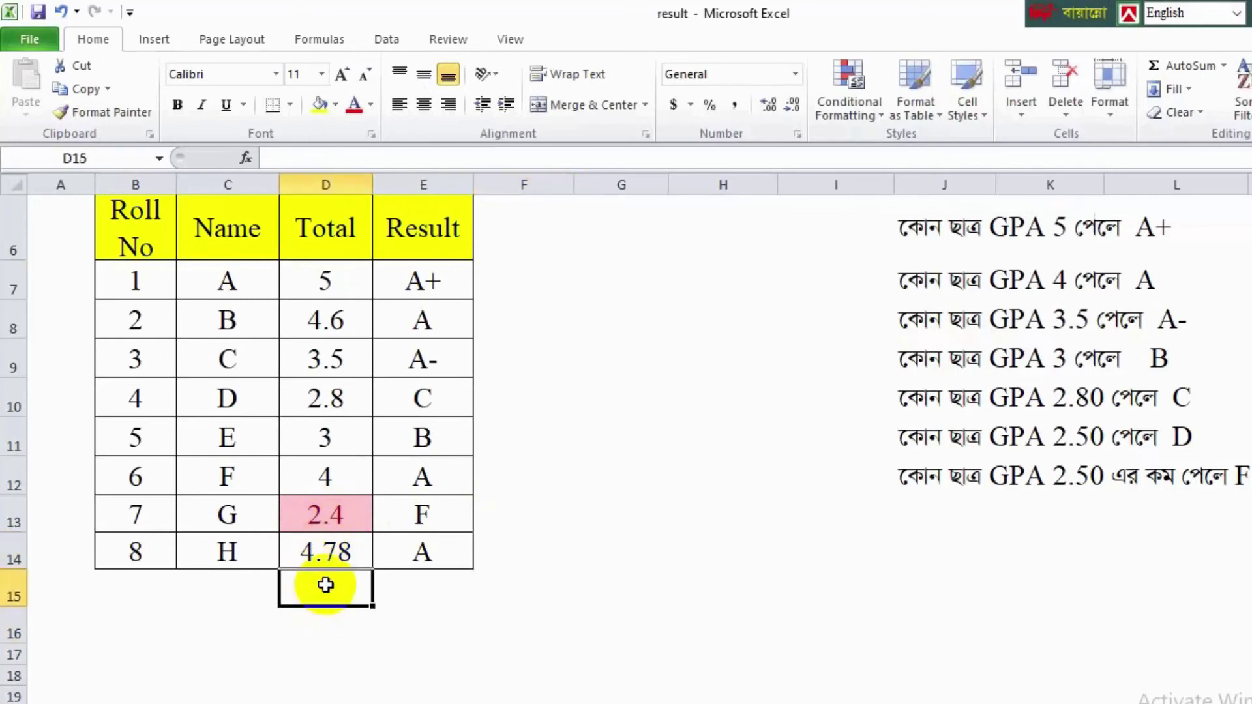
{"action": "type", "text": "2"}
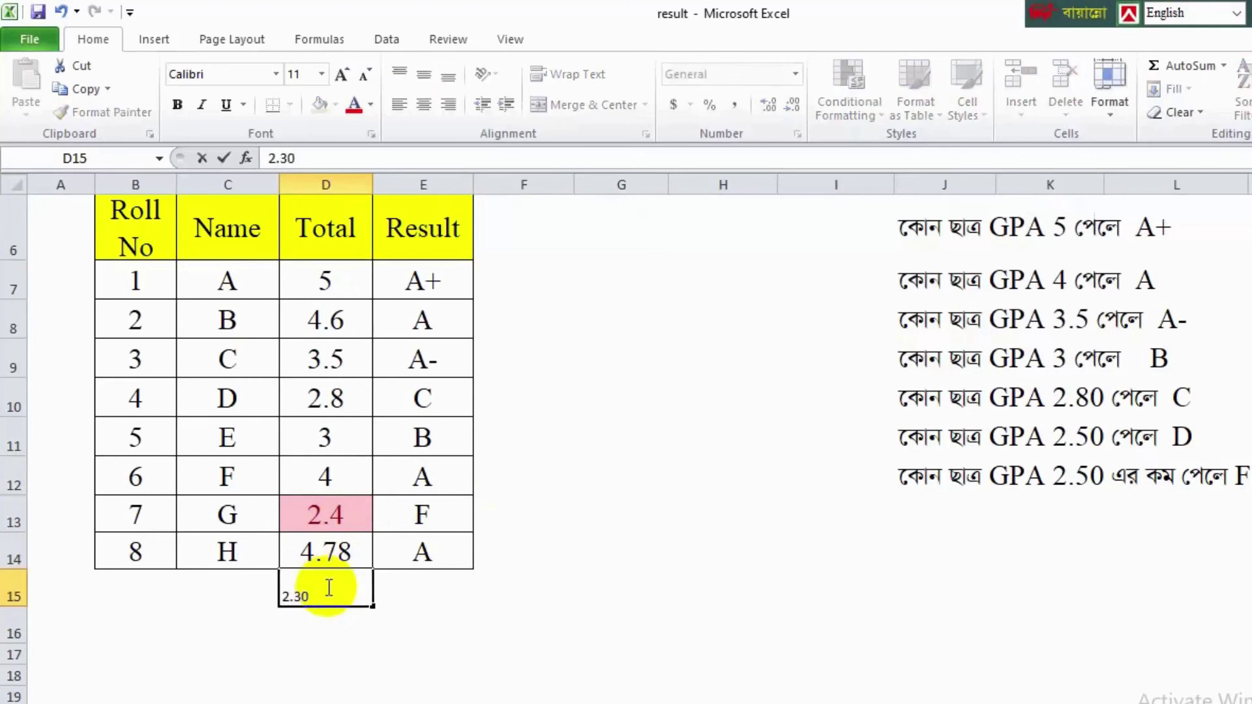
{"action": "type", "text": ".30"}
{"action": "key", "text": "Return"}
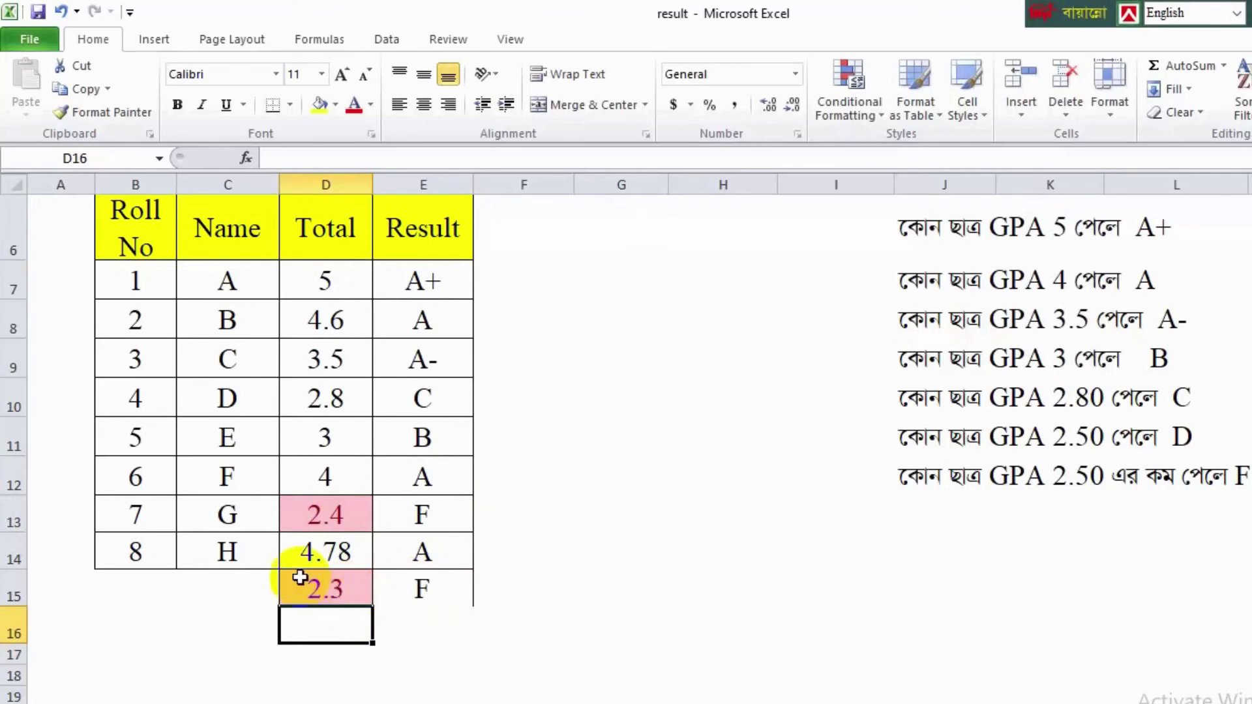
{"action": "left_click", "coordinate": [456, 590]}
{"action": "left_click", "coordinate": [286, 593]}
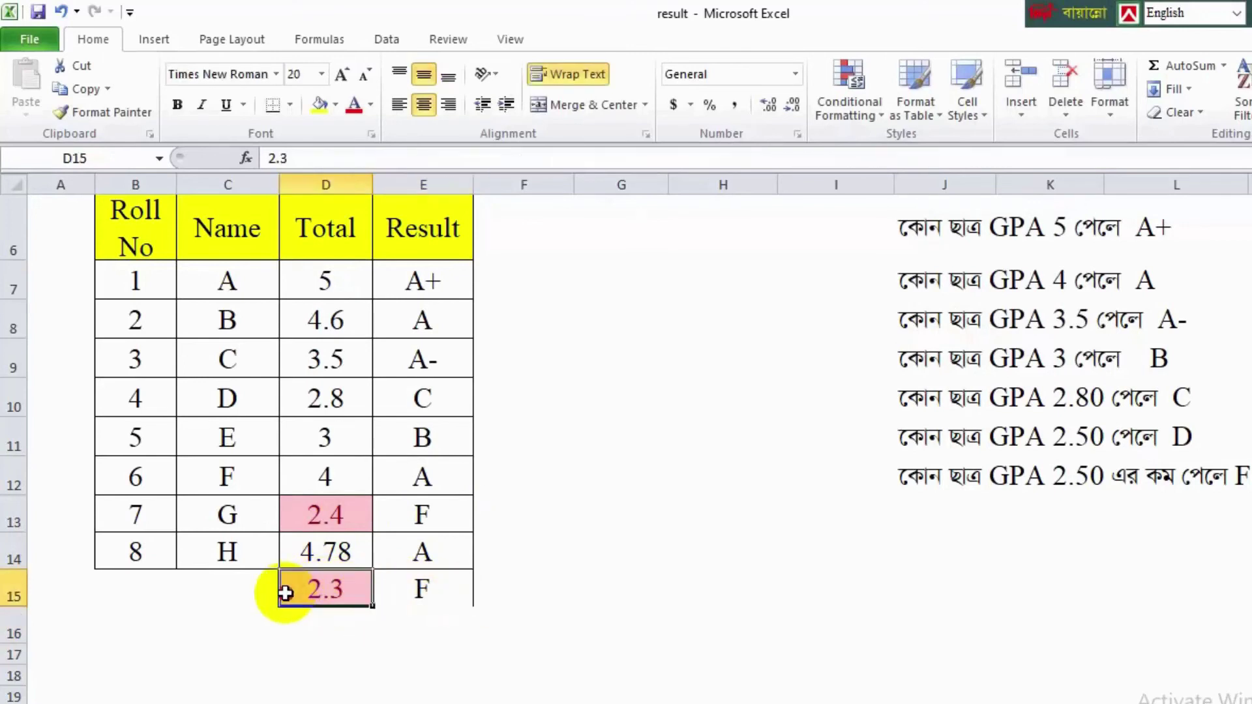
{"action": "left_click_drag", "start_coordinate": [286, 593], "coordinate": [420, 605]}
{"action": "left_click", "coordinate": [419, 631]}
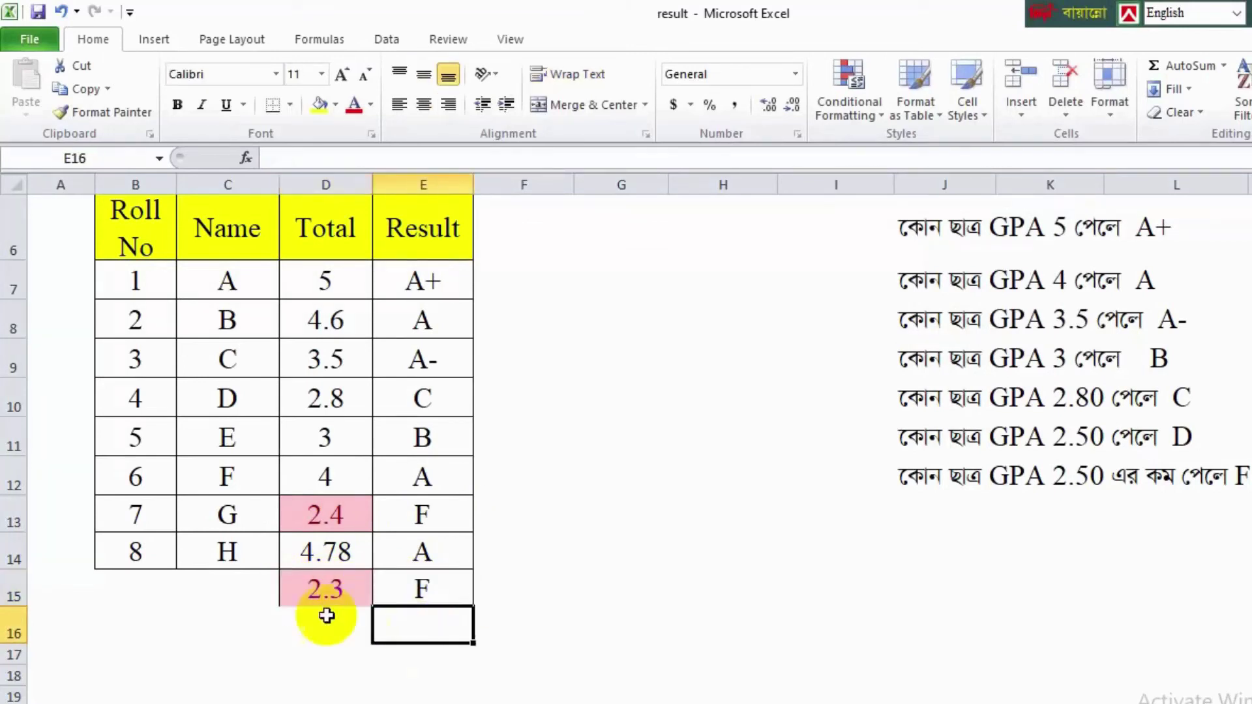
- Enter a second test Total of 2.60 in D16
{"action": "left_click", "coordinate": [315, 623]}
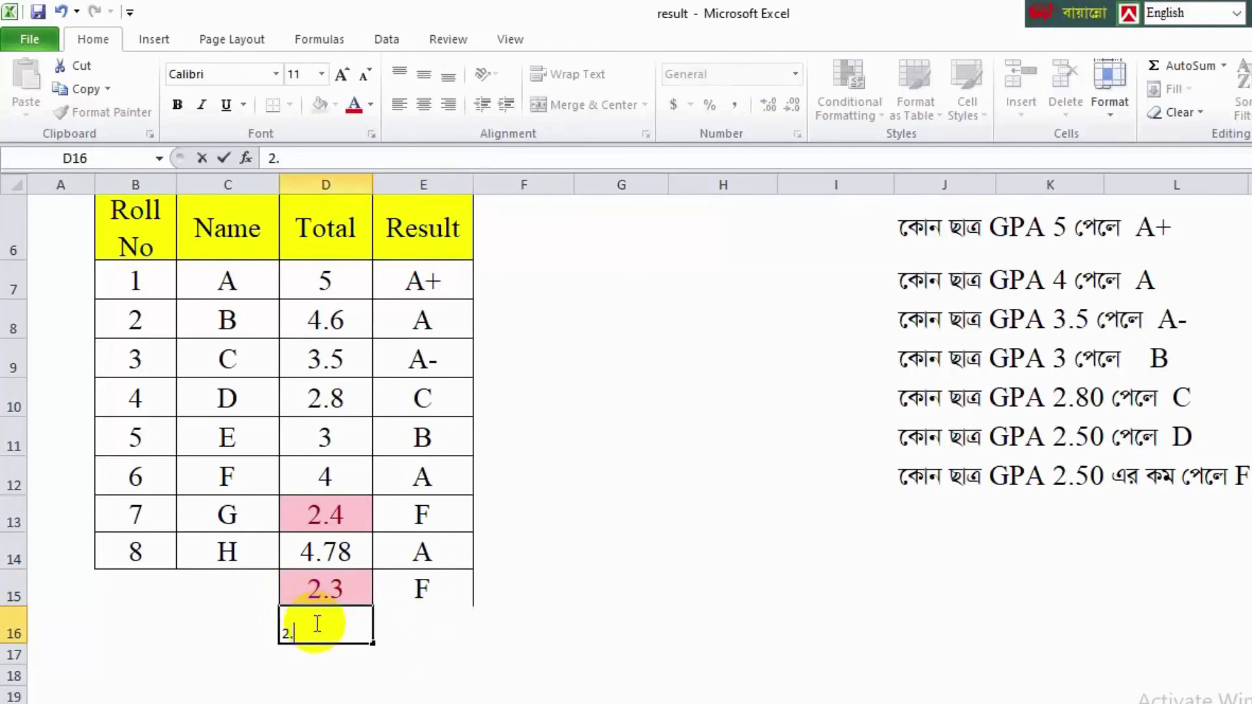
{"action": "type", "text": "2.60"}
{"action": "left_click", "coordinate": [447, 679]}
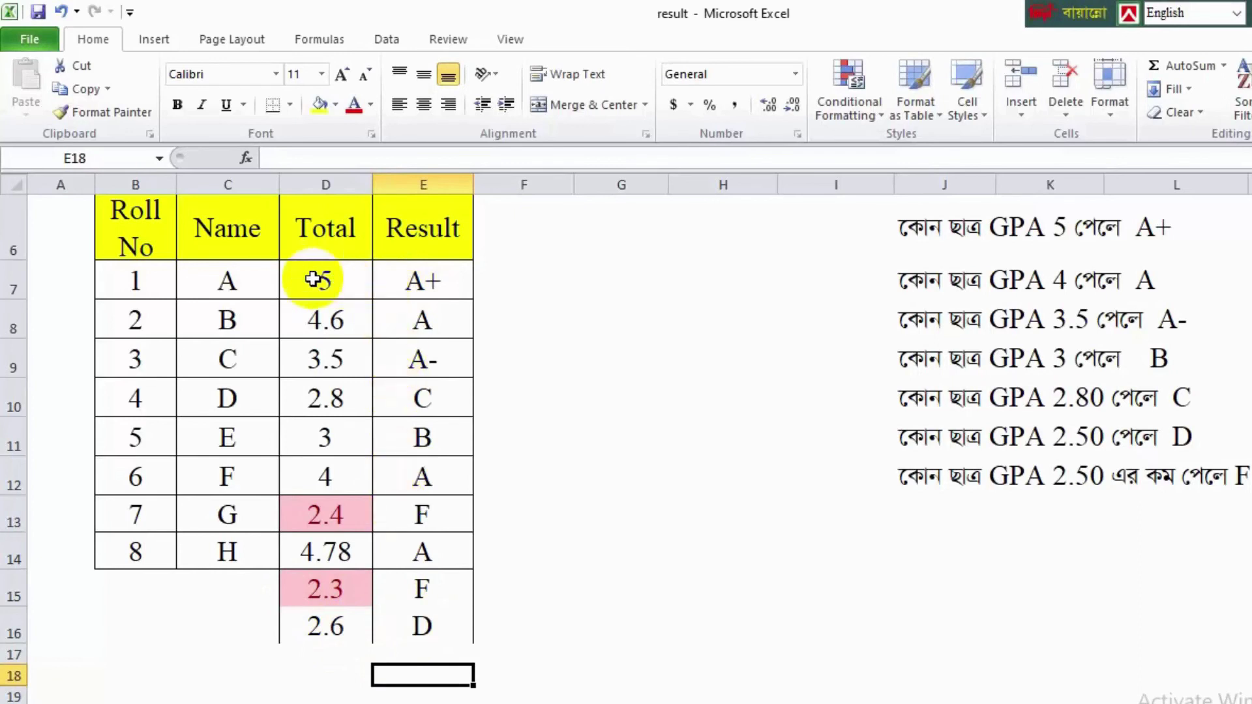
- Add an Equal To highlight rule to Totals D7:D12 for the value 5, using Green Fill with Dark Green Text
{"action": "left_click_drag", "start_coordinate": [314, 279], "coordinate": [307, 463]}
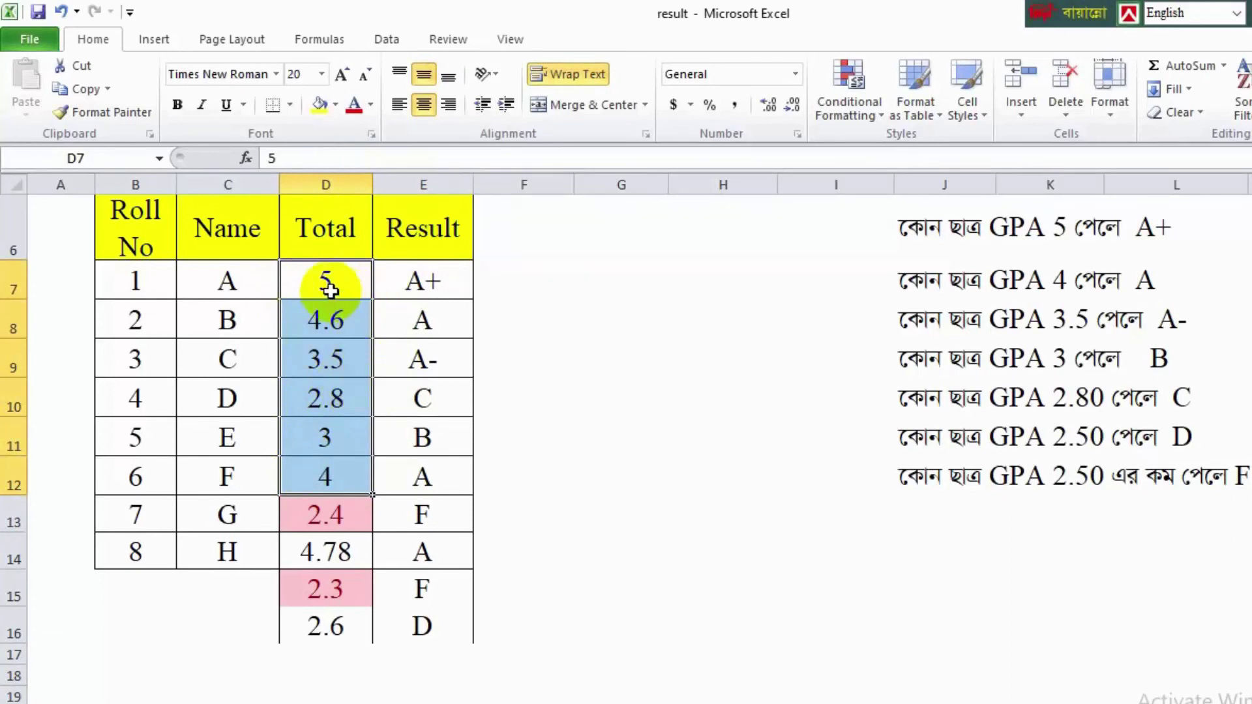
{"action": "left_click", "coordinate": [850, 110]}
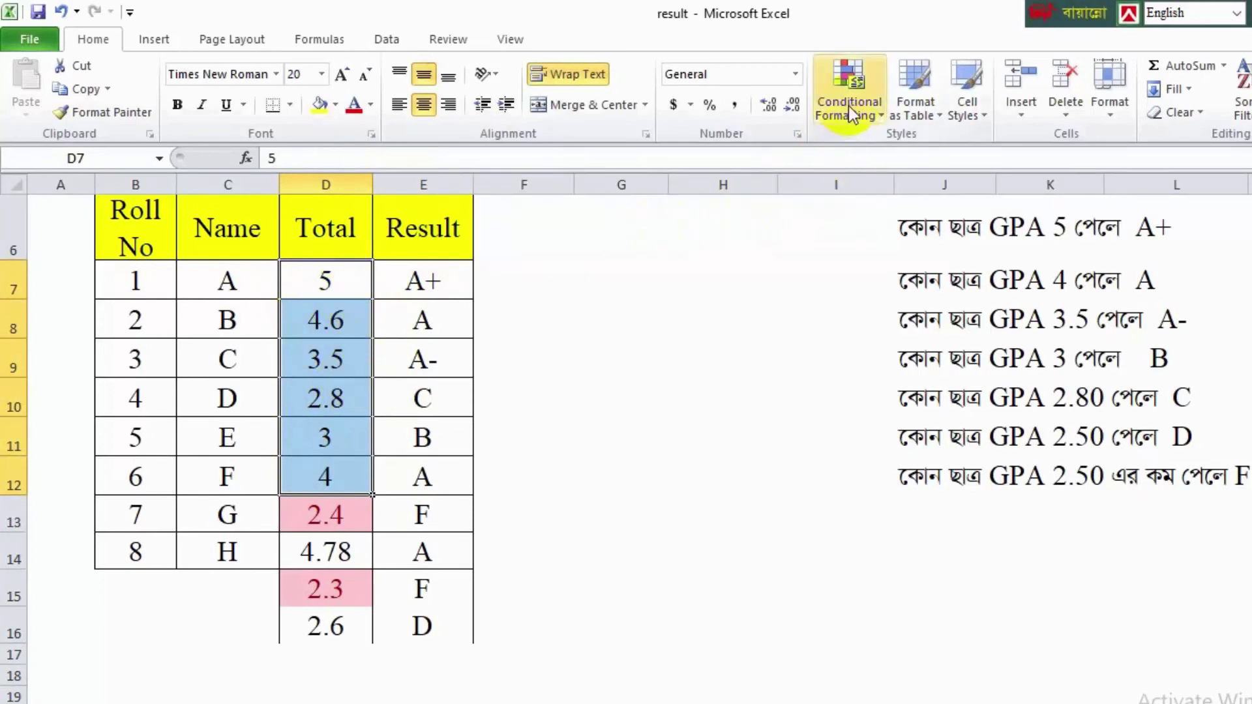
{"action": "mouse_move", "coordinate": [900, 163]}
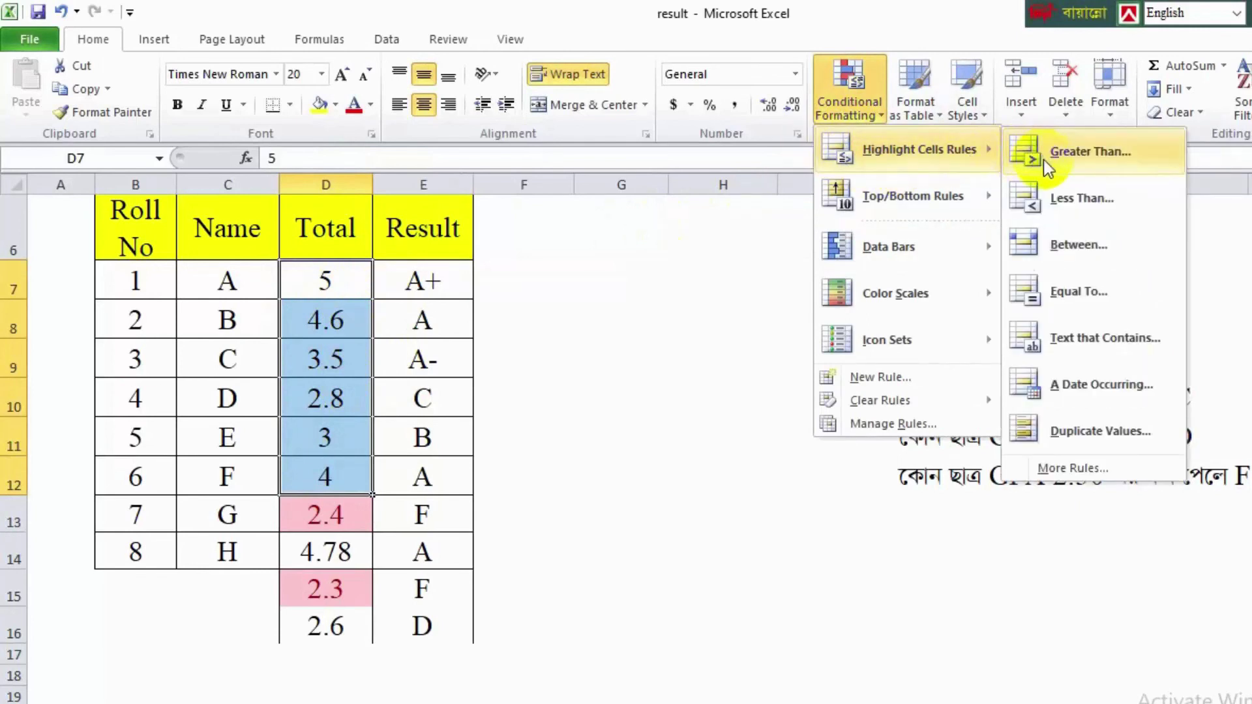
{"action": "left_click", "coordinate": [1060, 293]}
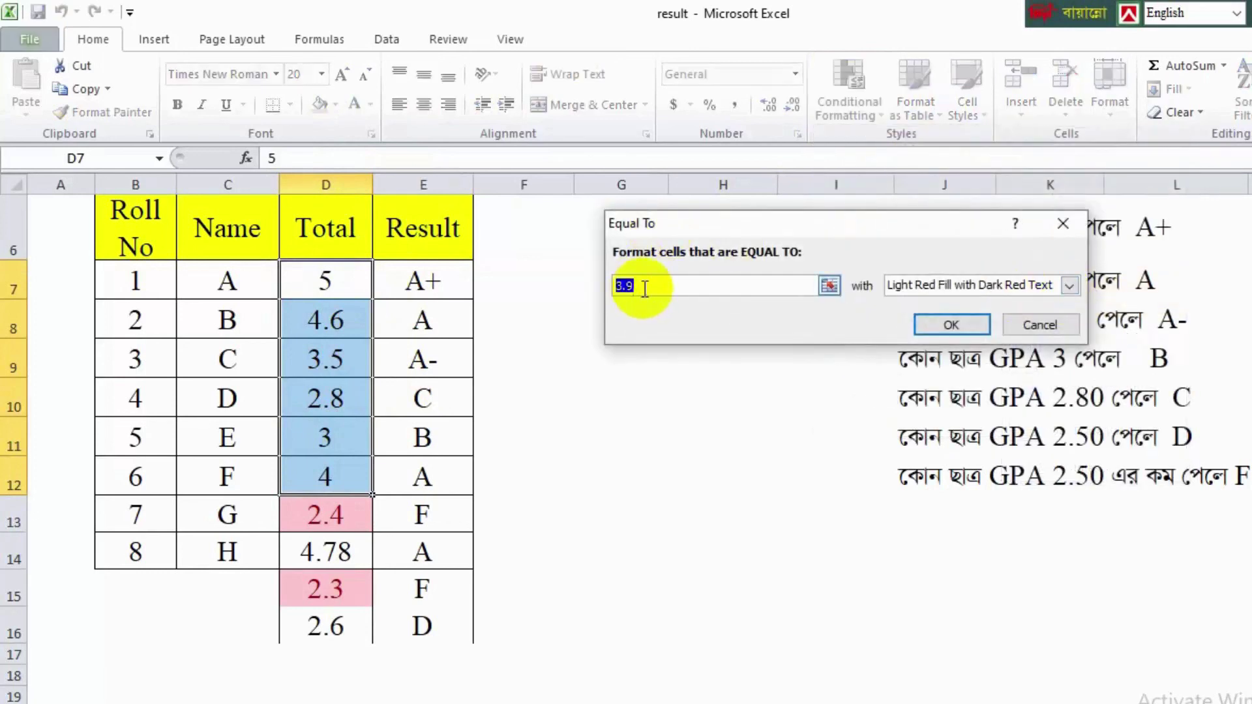
{"action": "key", "text": "BackSpace"}
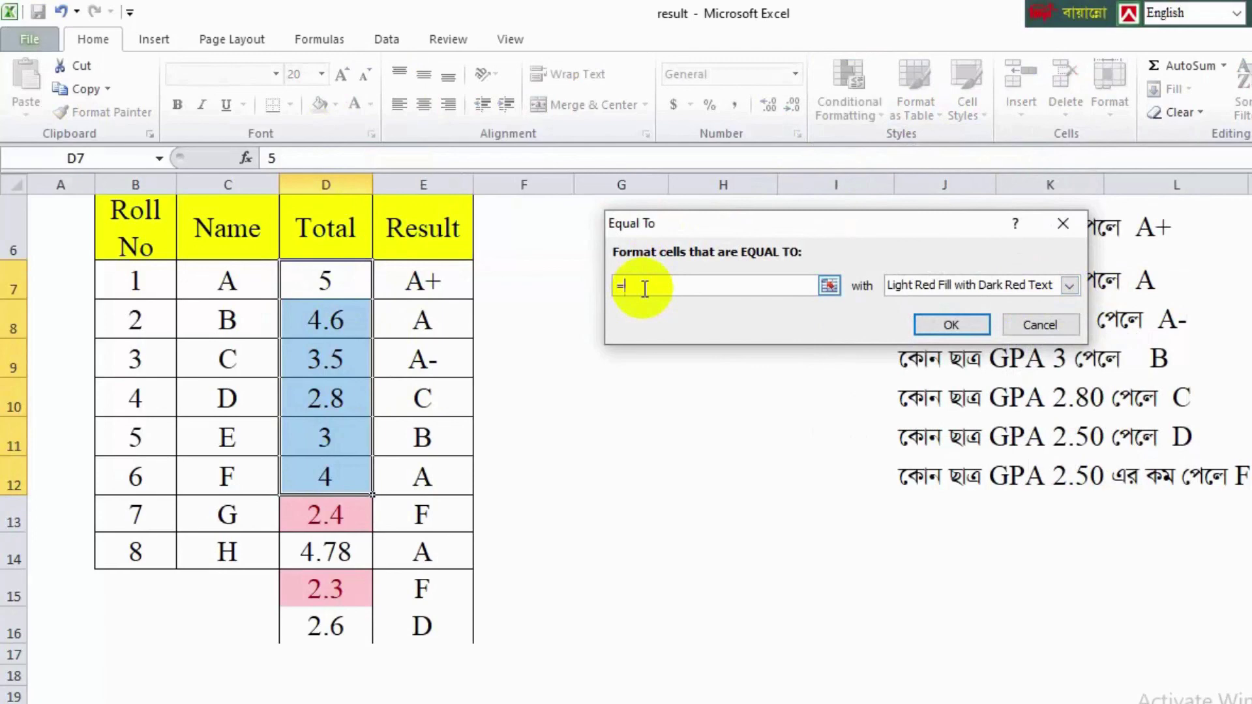
{"action": "type", "text": "=5"}
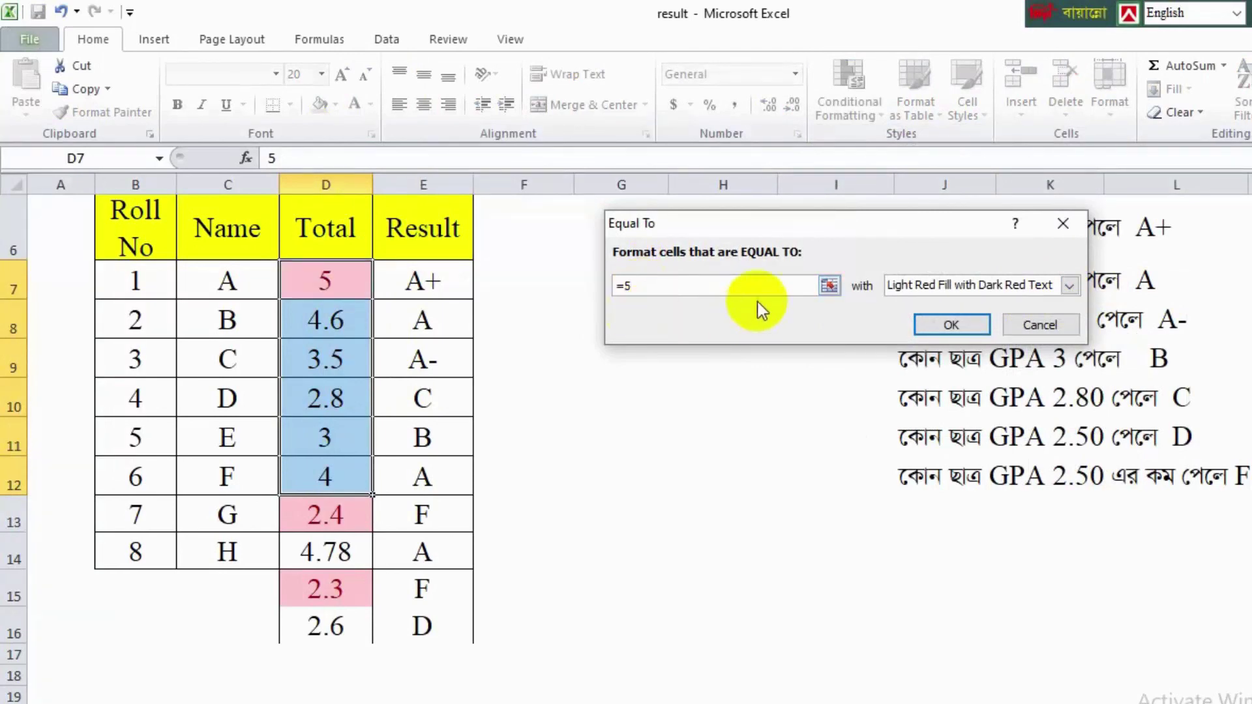
{"action": "left_click", "coordinate": [1067, 292]}
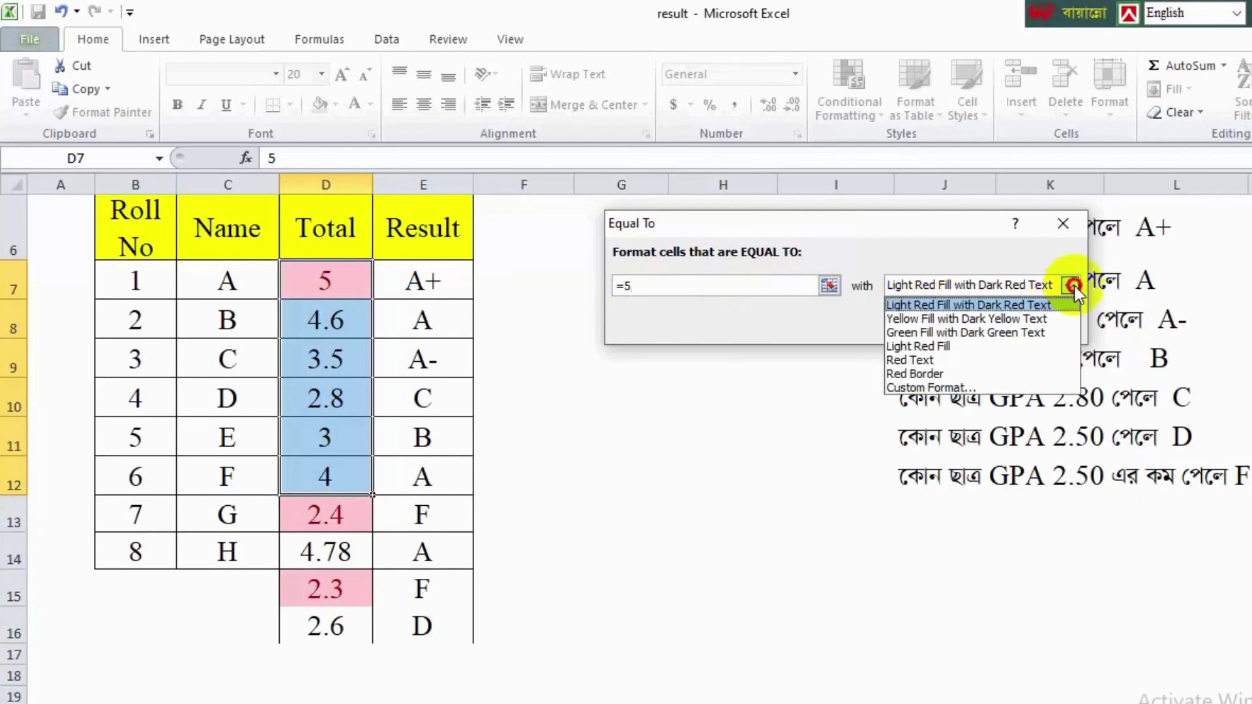
{"action": "left_click", "coordinate": [911, 335]}
{"action": "left_click", "coordinate": [947, 322]}
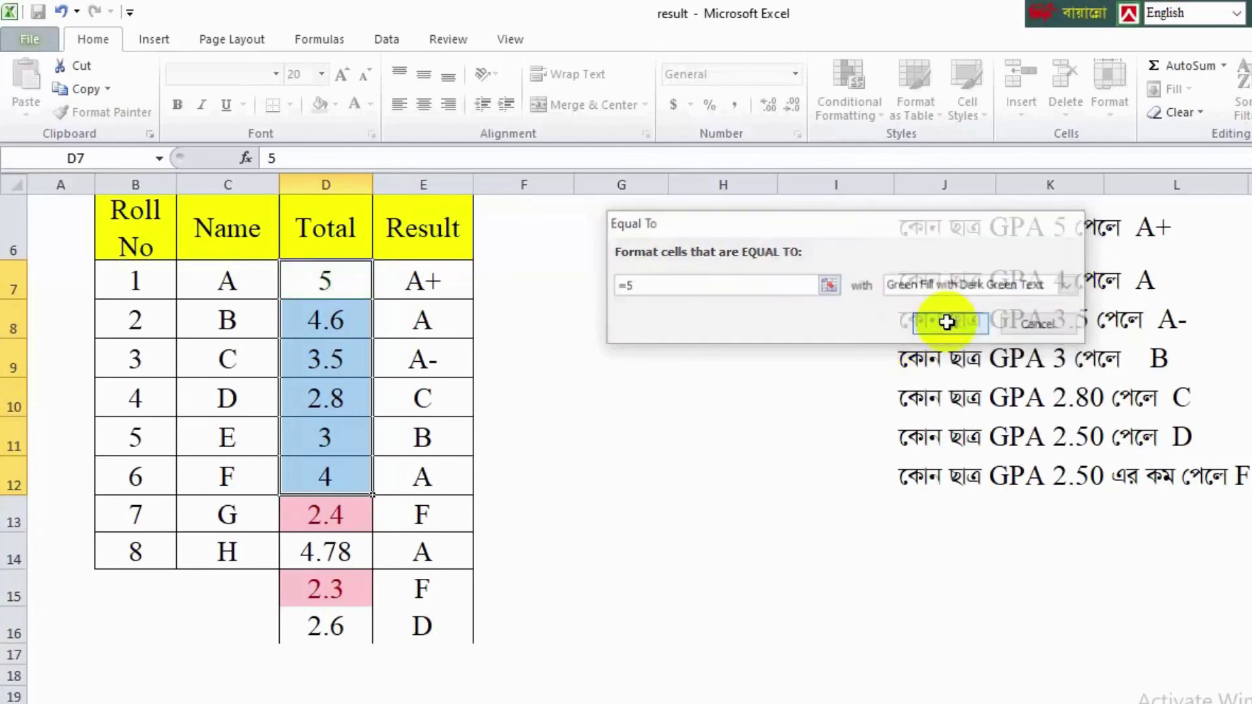
{"action": "left_click", "coordinate": [569, 368]}
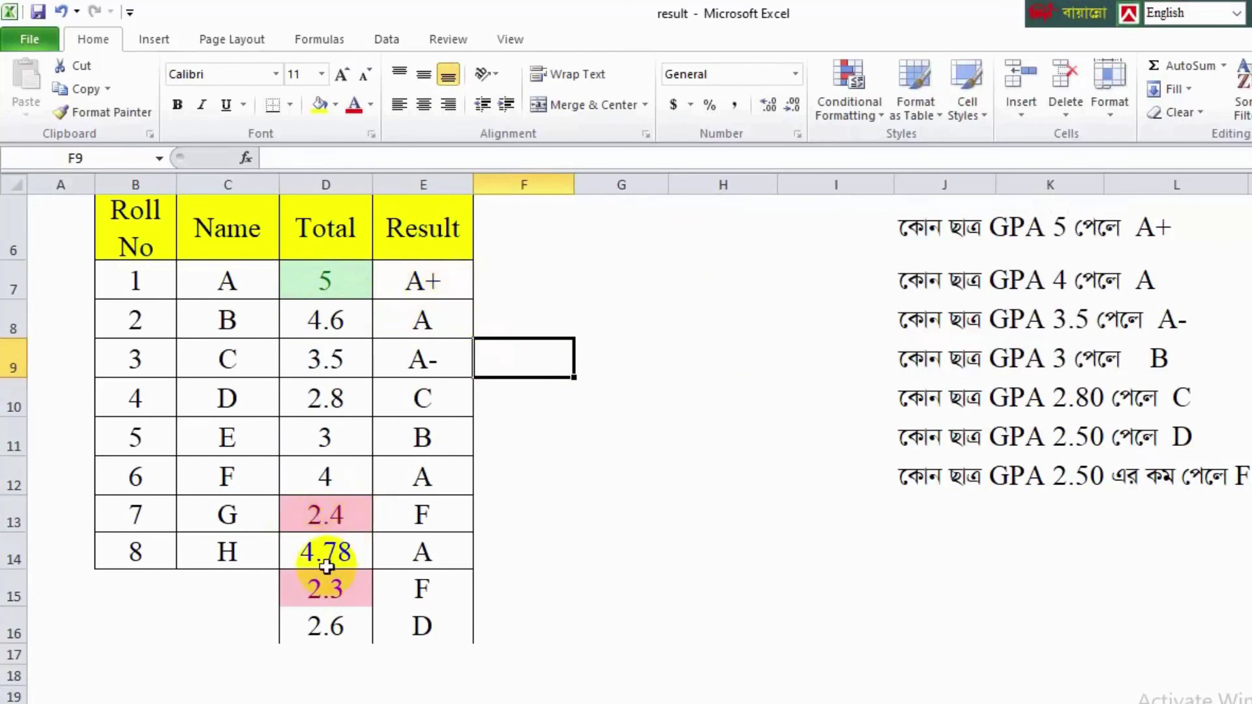
{"action": "left_click", "coordinate": [321, 587]}
{"action": "left_click", "coordinate": [317, 519]}
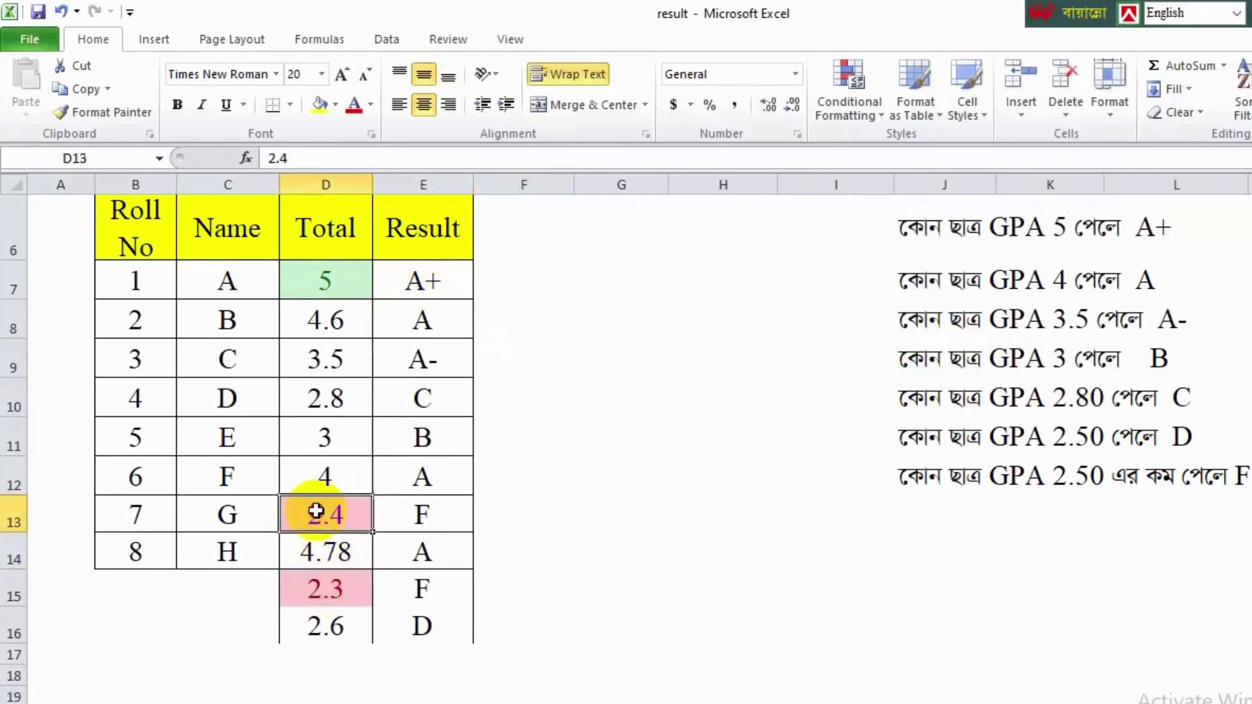
{"action": "left_click", "coordinate": [685, 511]}
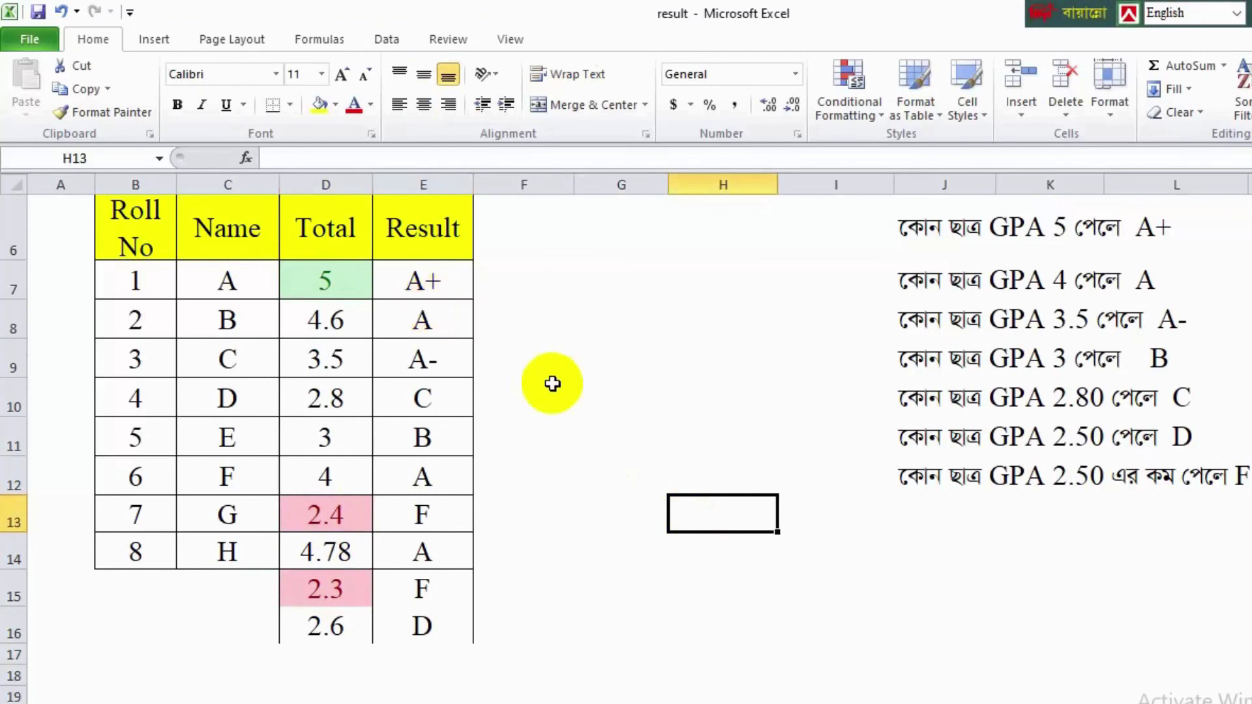